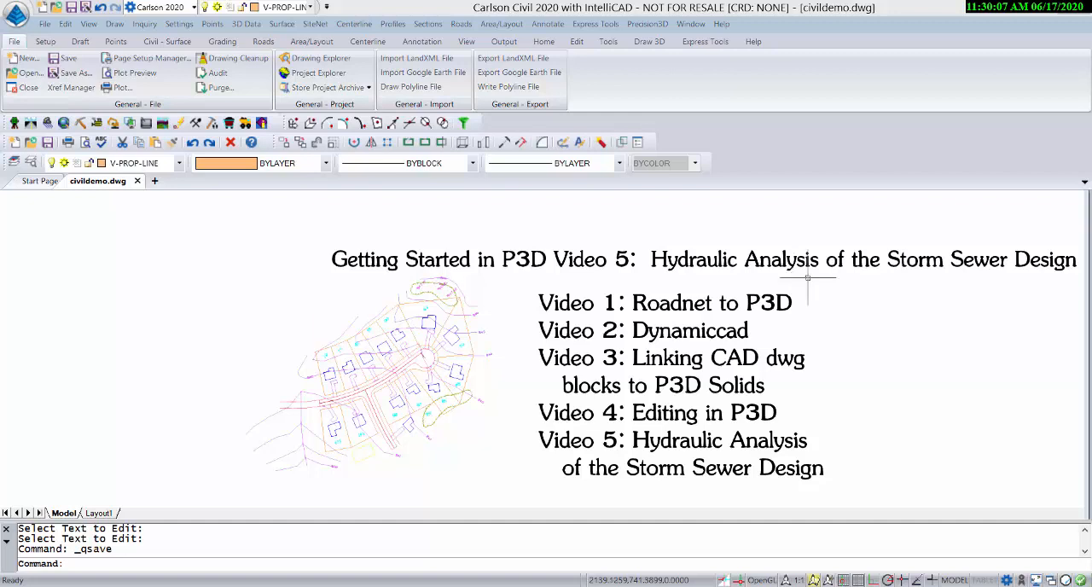
Launch Dynamic CAD with the CivildemoHWithTrees surface and zoom to that surface in Precision 3D Topo.
{"action": "left_click", "coordinate": [648, 24]}
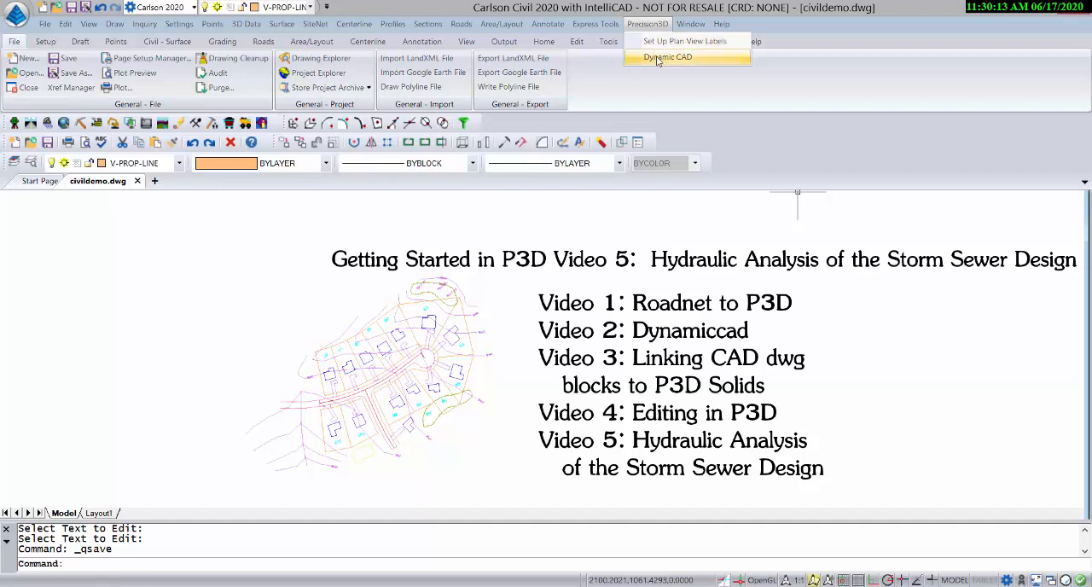
{"action": "left_click", "coordinate": [658, 57]}
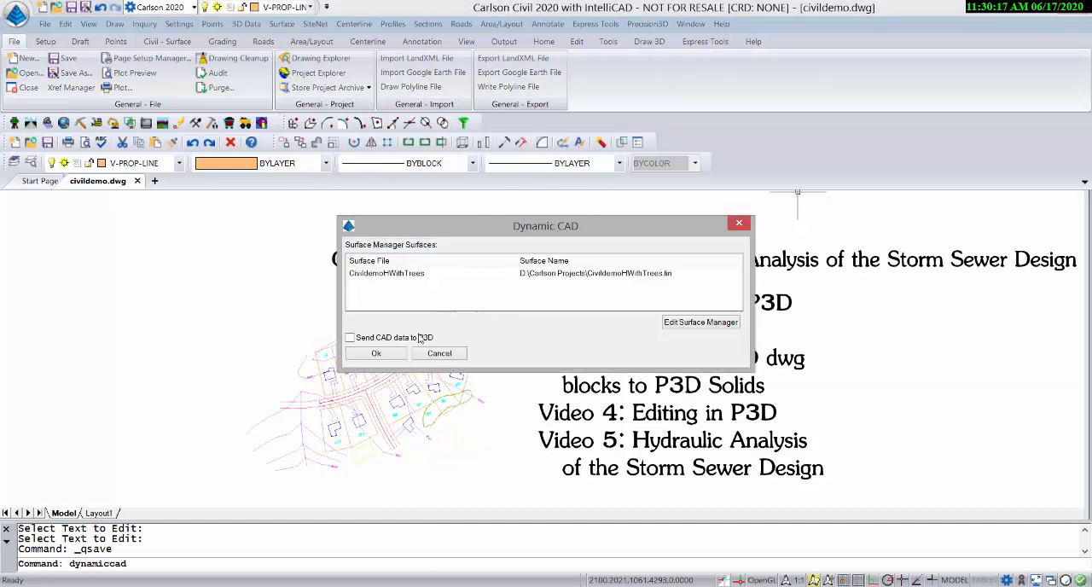
{"action": "left_click", "coordinate": [380, 354]}
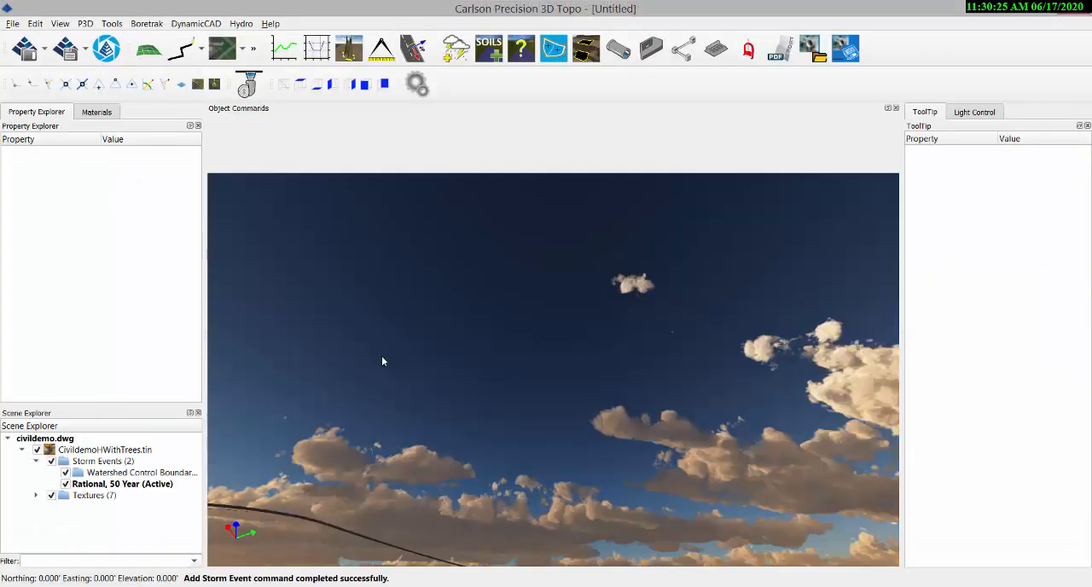
{"action": "double_click", "coordinate": [100, 450]}
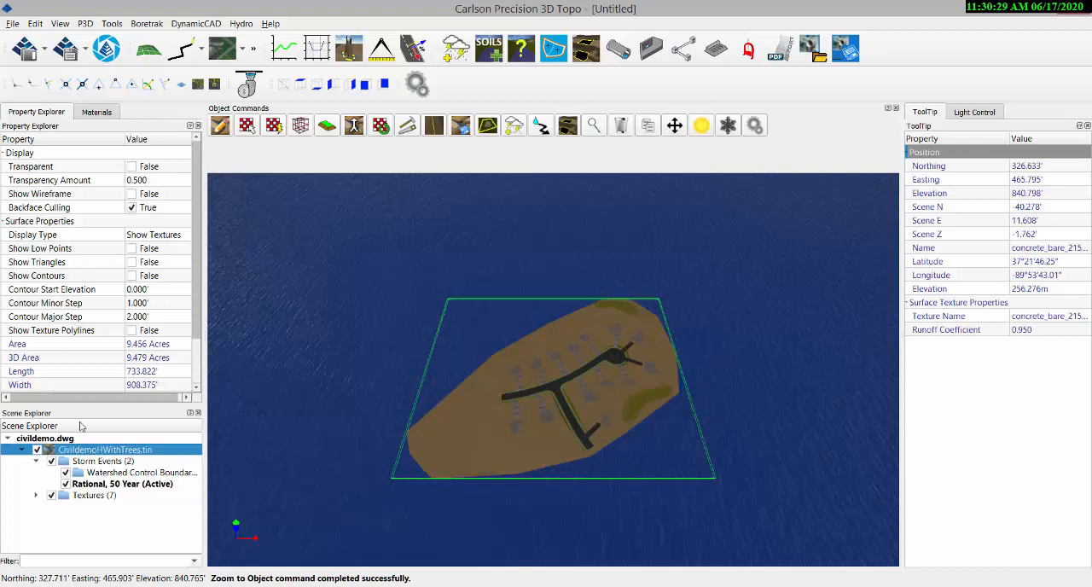
Apply the Just Add Bison material from the Ground category to the open terrain of the surface.
{"action": "scroll", "coordinate": [562, 373], "scroll_direction": "up", "scroll_amount": 4}
{"action": "middle_click_drag", "start_coordinate": [577, 433], "coordinate": [616, 359]}
{"action": "left_click", "coordinate": [101, 113]}
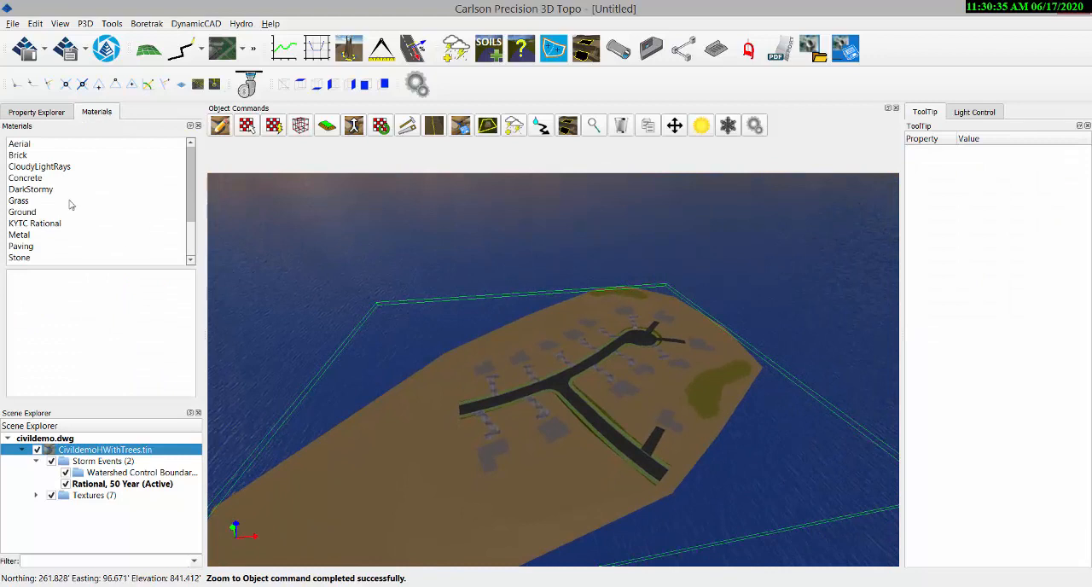
{"action": "left_click", "coordinate": [24, 213]}
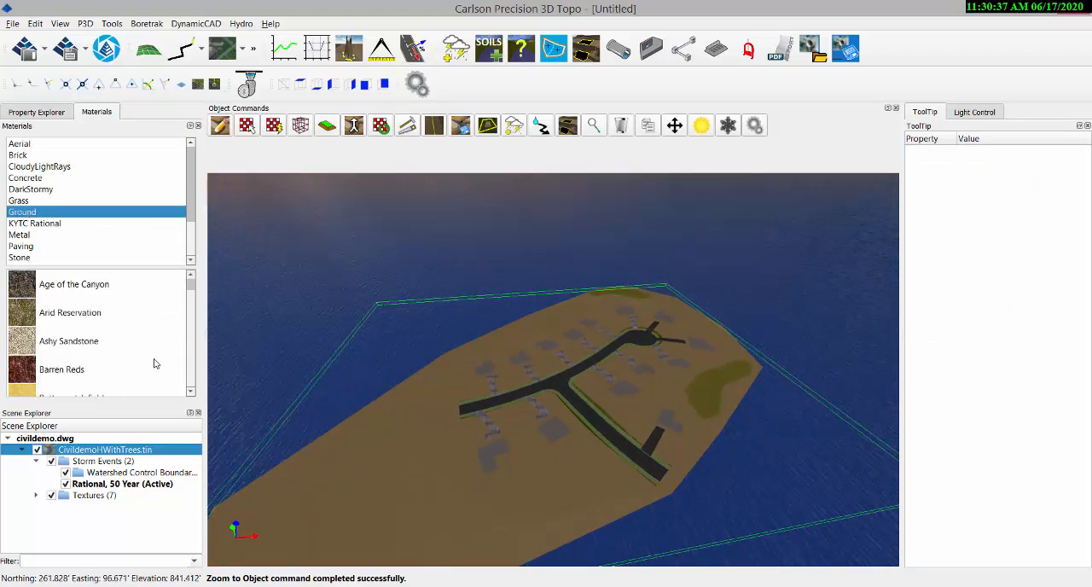
{"action": "left_click", "coordinate": [191, 373]}
{"action": "left_click", "coordinate": [191, 373]}
{"action": "left_click", "coordinate": [192, 373]}
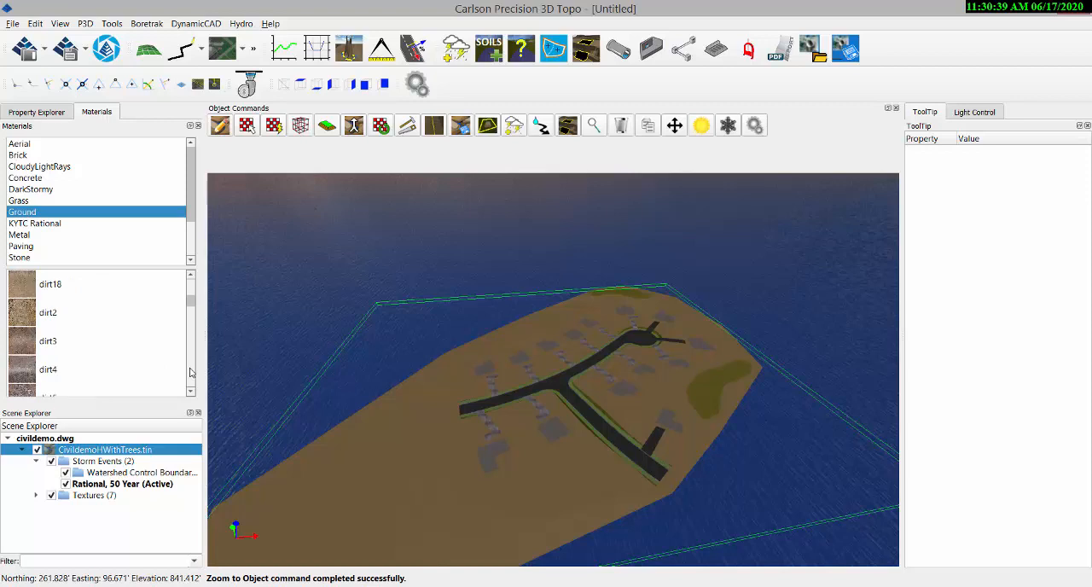
{"action": "left_click", "coordinate": [191, 373]}
{"action": "left_click", "coordinate": [191, 373]}
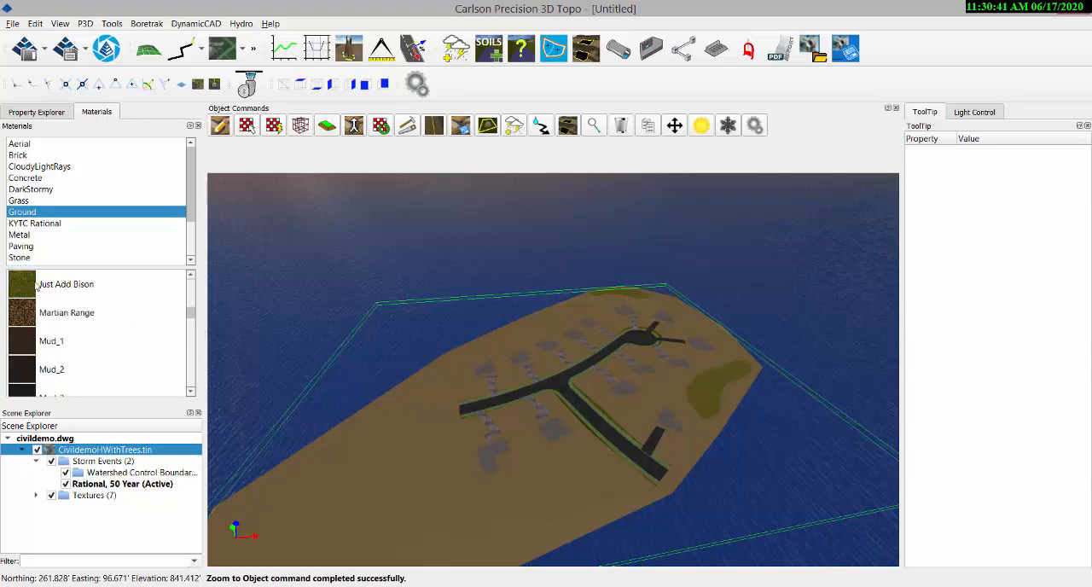
{"action": "left_click_drag", "start_coordinate": [36, 286], "coordinate": [444, 450]}
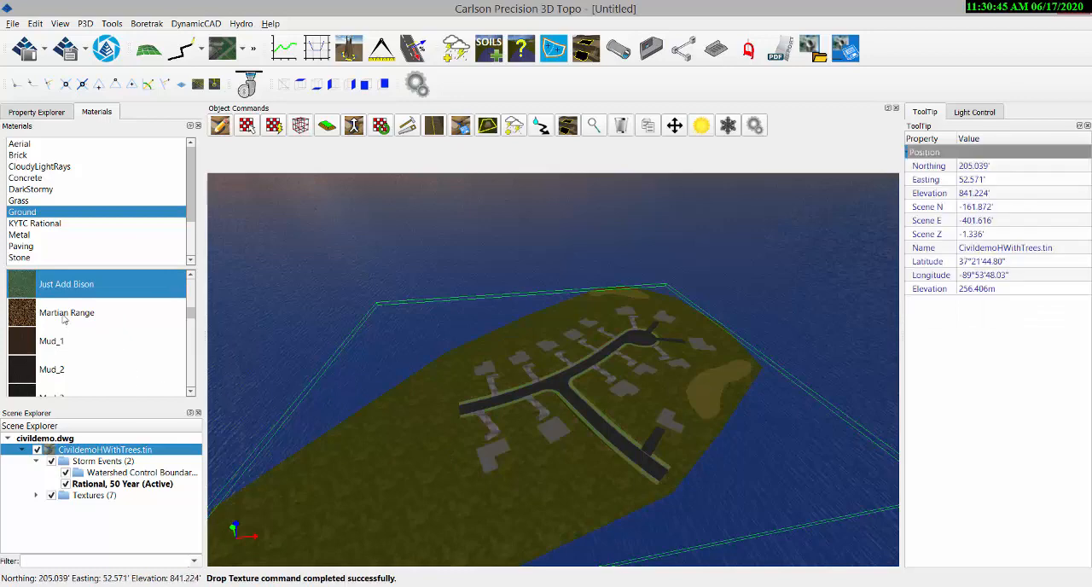
Review the hydrology properties of the Just Add Bison material, then return to the surface's properties.
{"action": "double_click", "coordinate": [22, 290]}
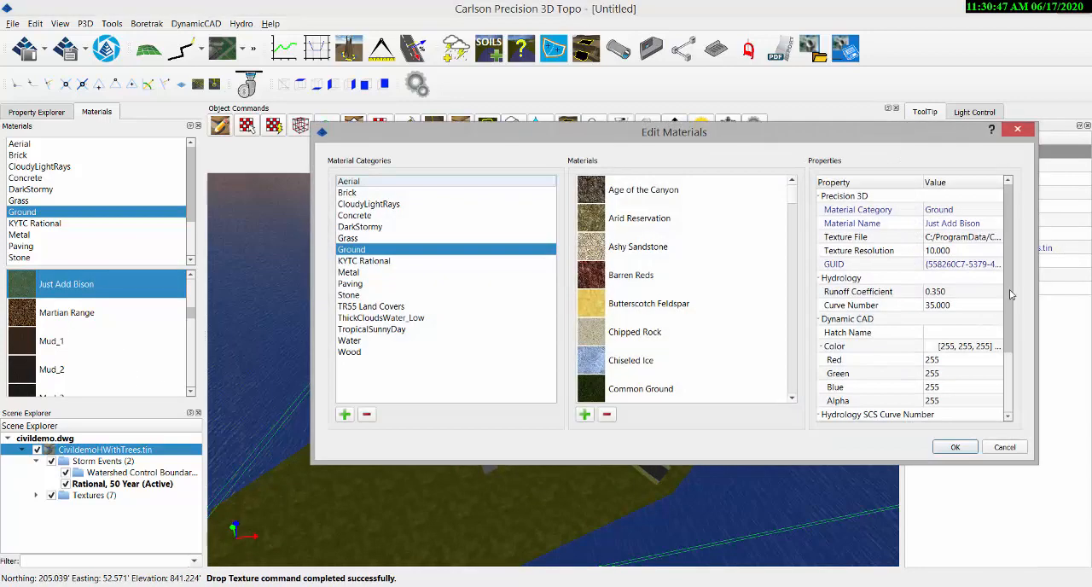
{"action": "left_click", "coordinate": [955, 448]}
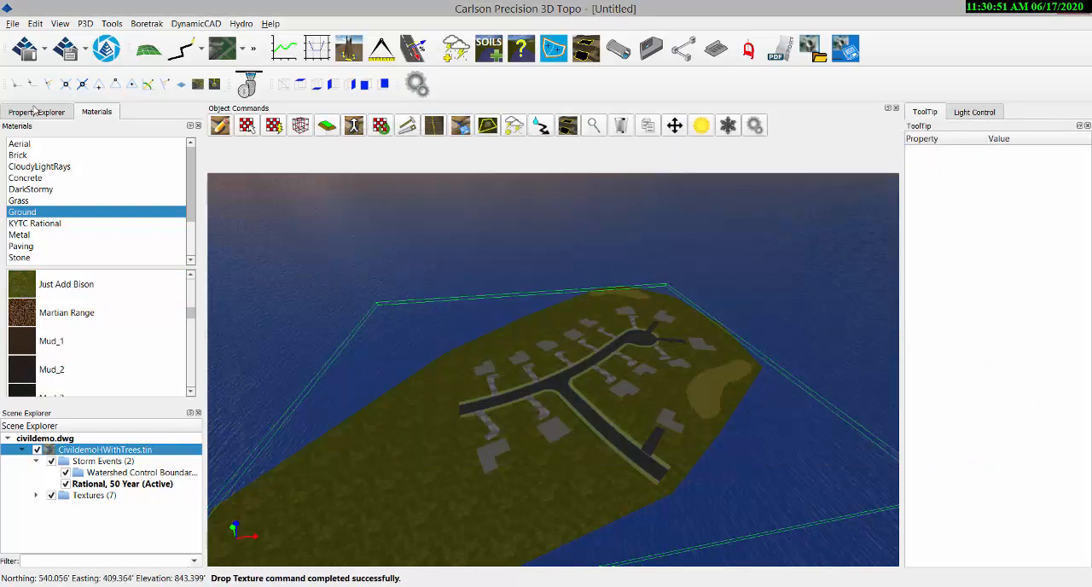
{"action": "left_click", "coordinate": [36, 112]}
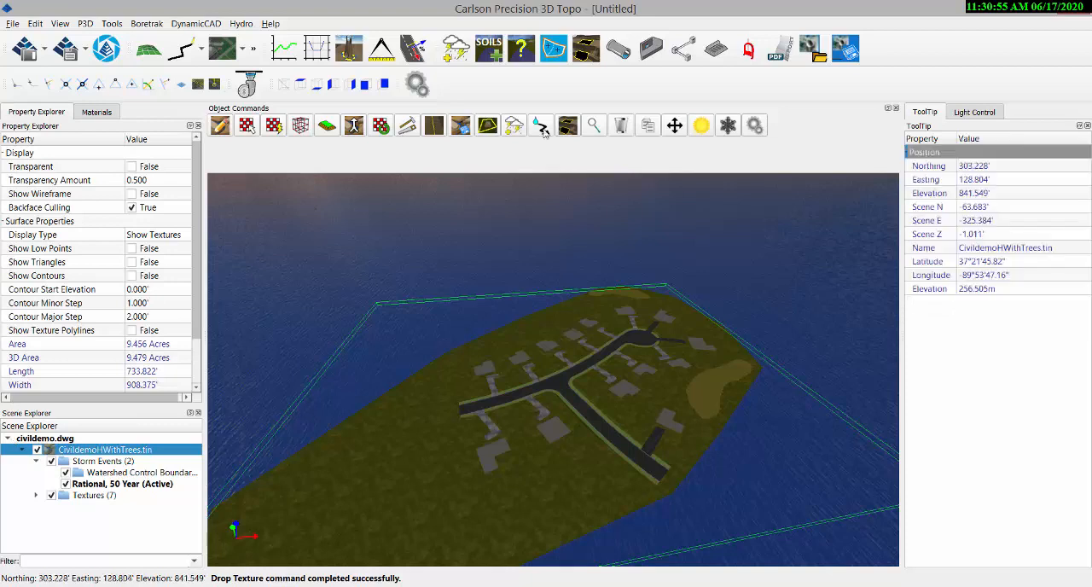
Start a storm network with a Type_A_Sg_10 structure at the cul-de-sac and a Type A_Bk_Dn_RT_10 structure about 250 ft away at the road junction.
{"action": "left_click", "coordinate": [685, 51]}
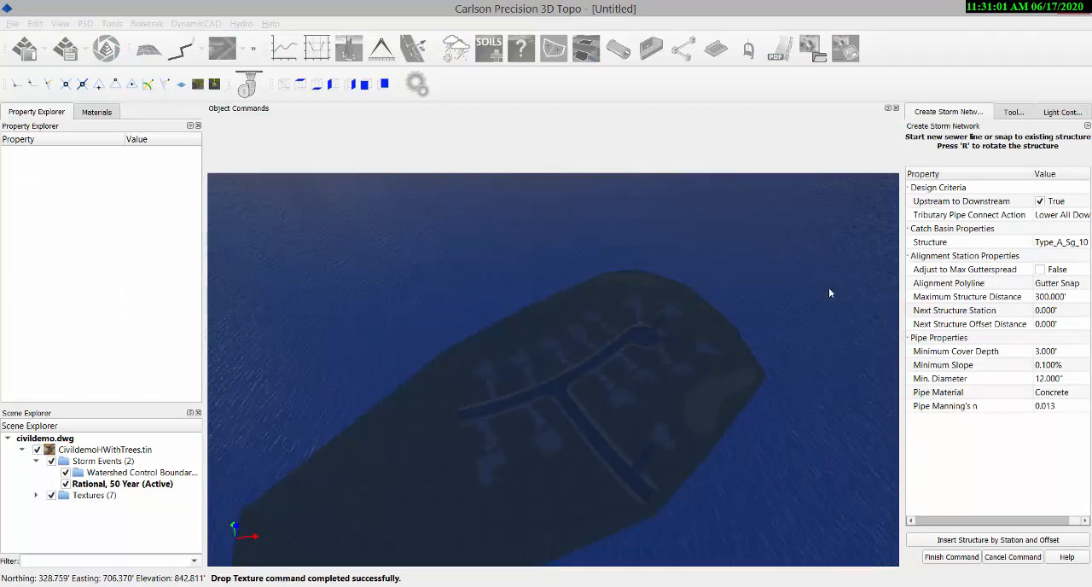
{"action": "left_click", "coordinate": [651, 330]}
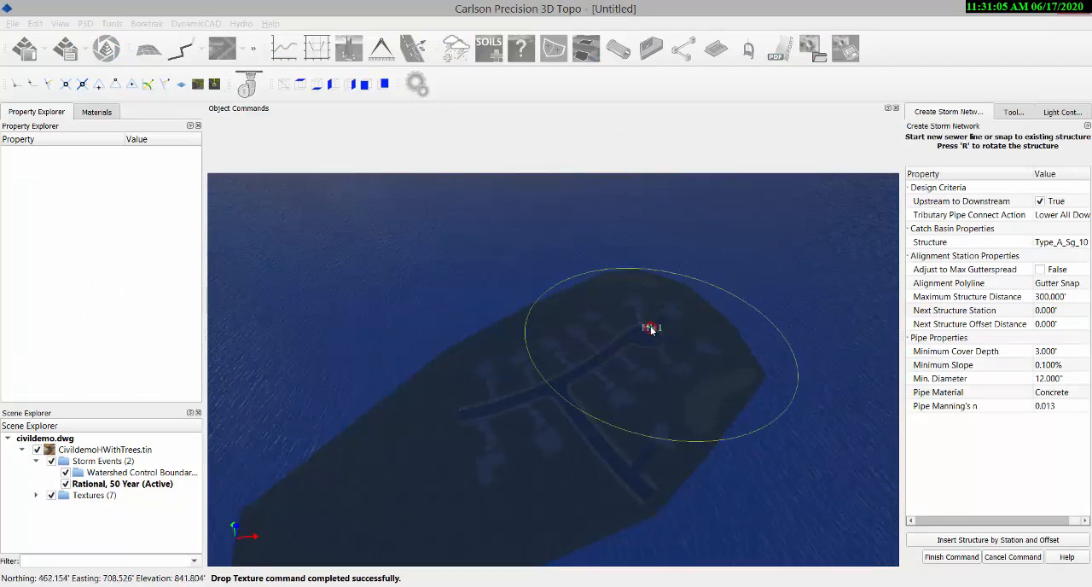
{"action": "left_click", "coordinate": [1051, 247]}
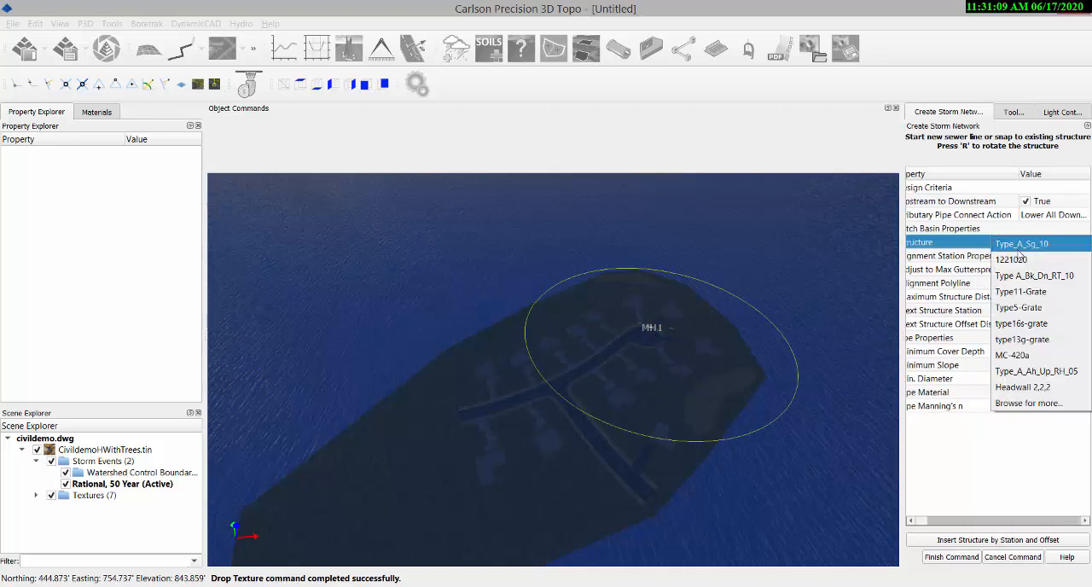
{"action": "left_click", "coordinate": [956, 285]}
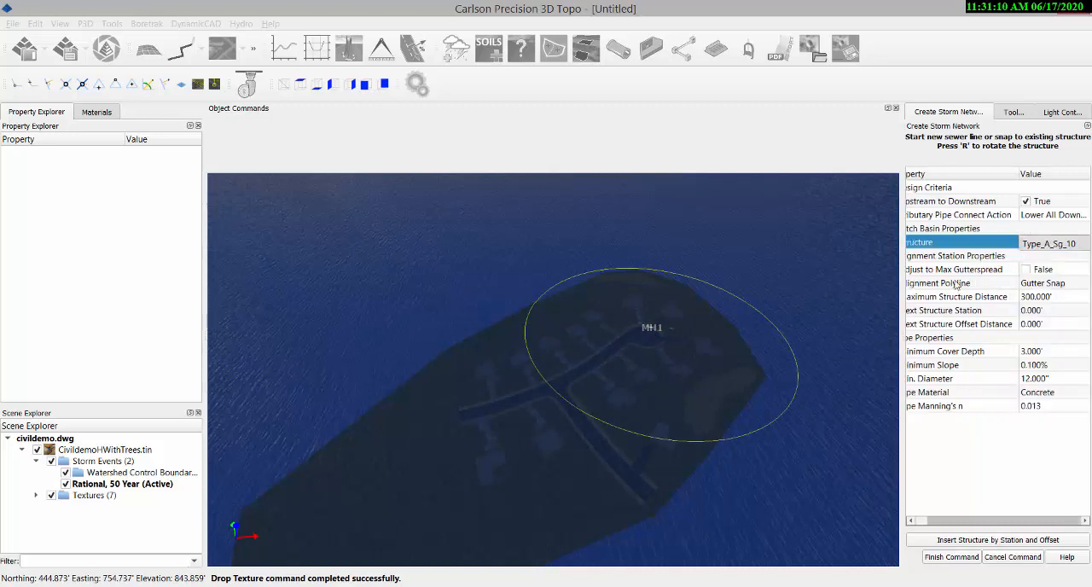
{"action": "left_click", "coordinate": [576, 382]}
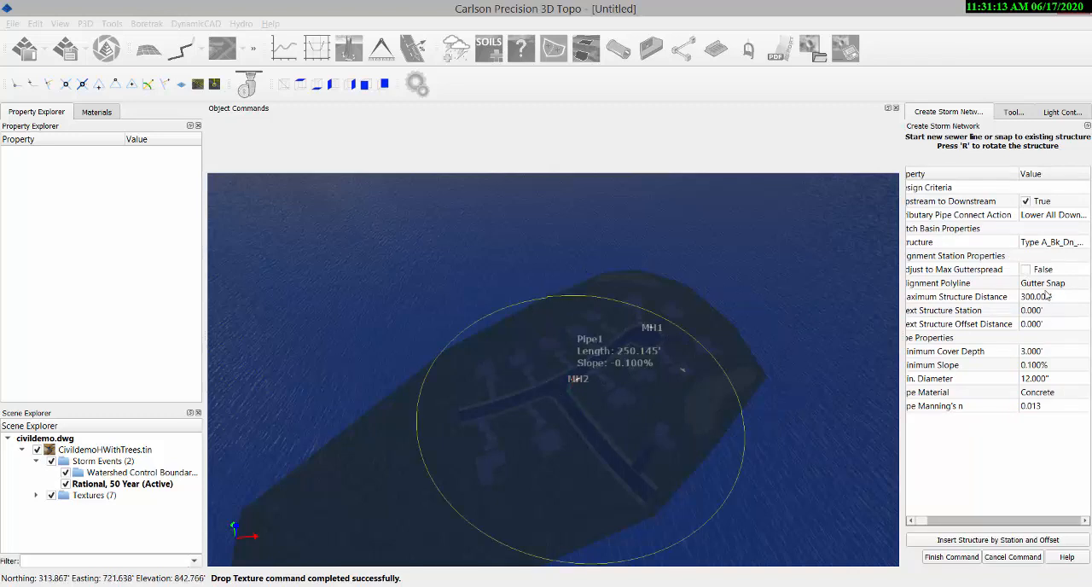
Add two Type_A_Sg_10 structures on opposite sides of the main road's far end, about 162 ft from the junction structure and 27 ft apart.
{"action": "left_click", "coordinate": [1029, 245]}
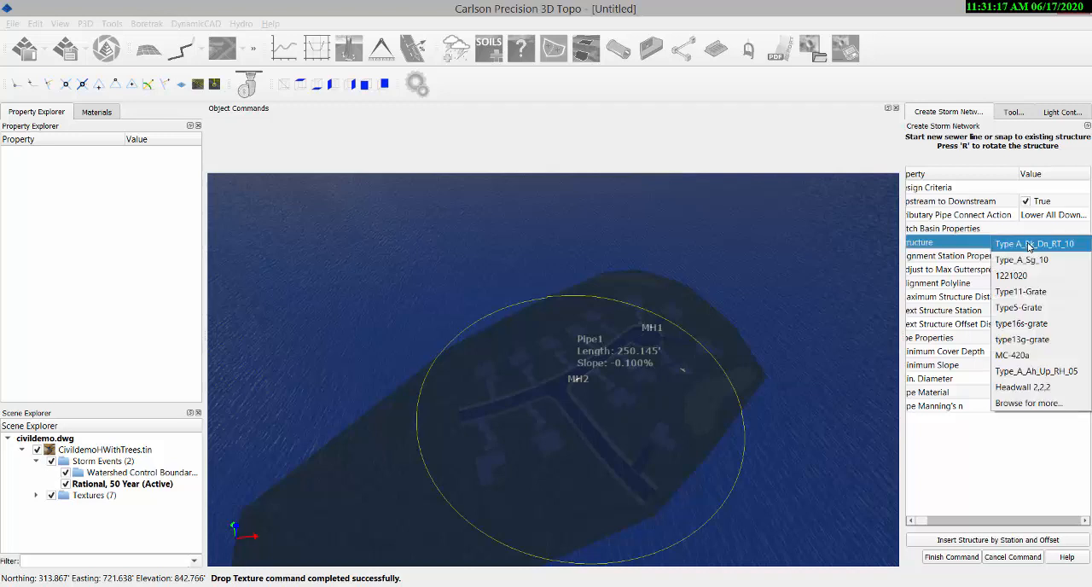
{"action": "left_click", "coordinate": [1034, 261]}
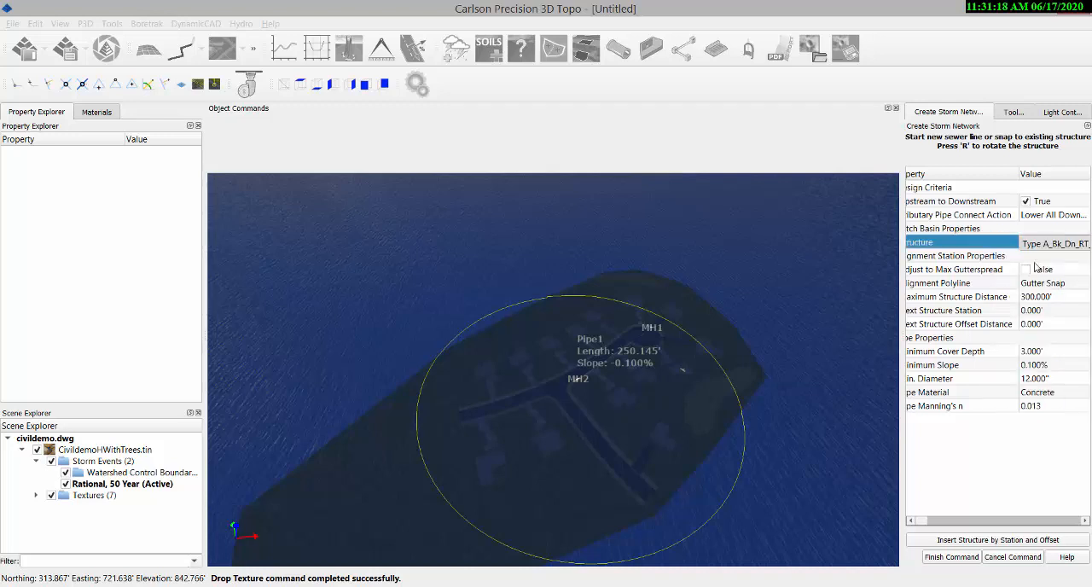
{"action": "left_click", "coordinate": [493, 403]}
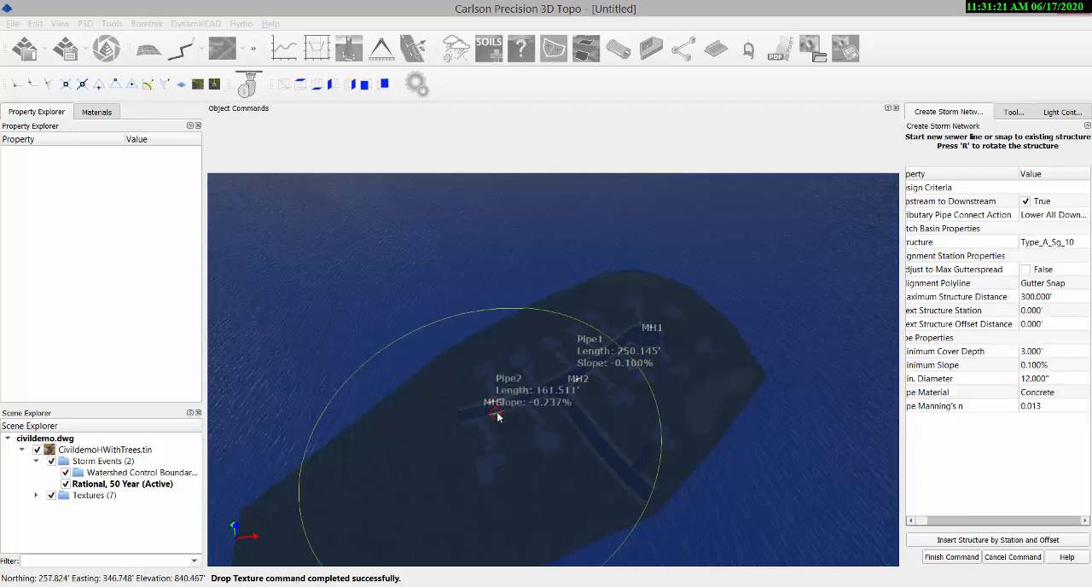
{"action": "left_click", "coordinate": [498, 415]}
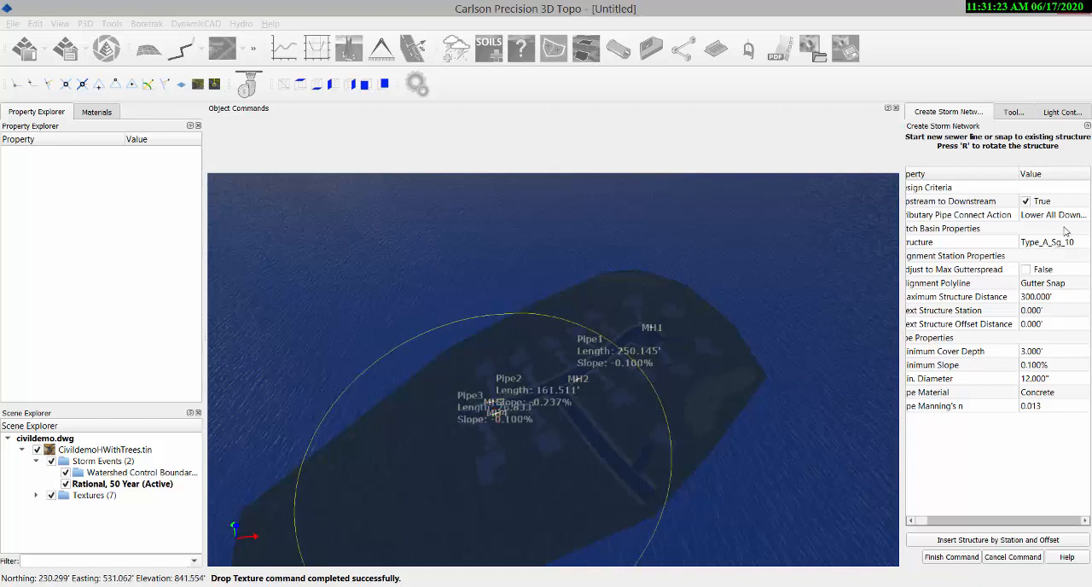
Place a 1221020 outlet structure about 261 ft beyond the last inlet at the surface's edge and finish the storm network.
{"action": "left_click", "coordinate": [1055, 245]}
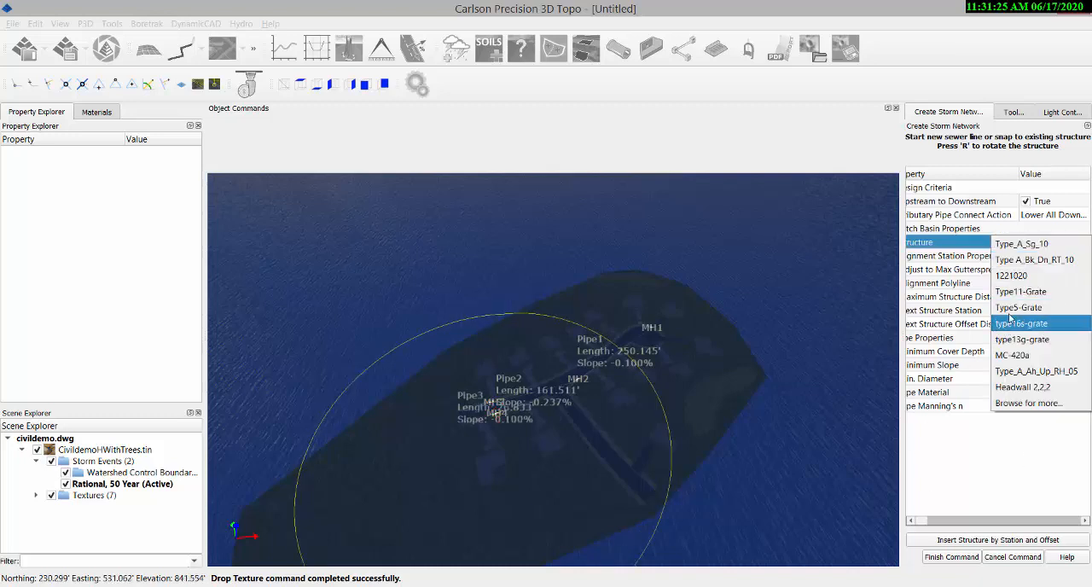
{"action": "left_click", "coordinate": [1012, 276]}
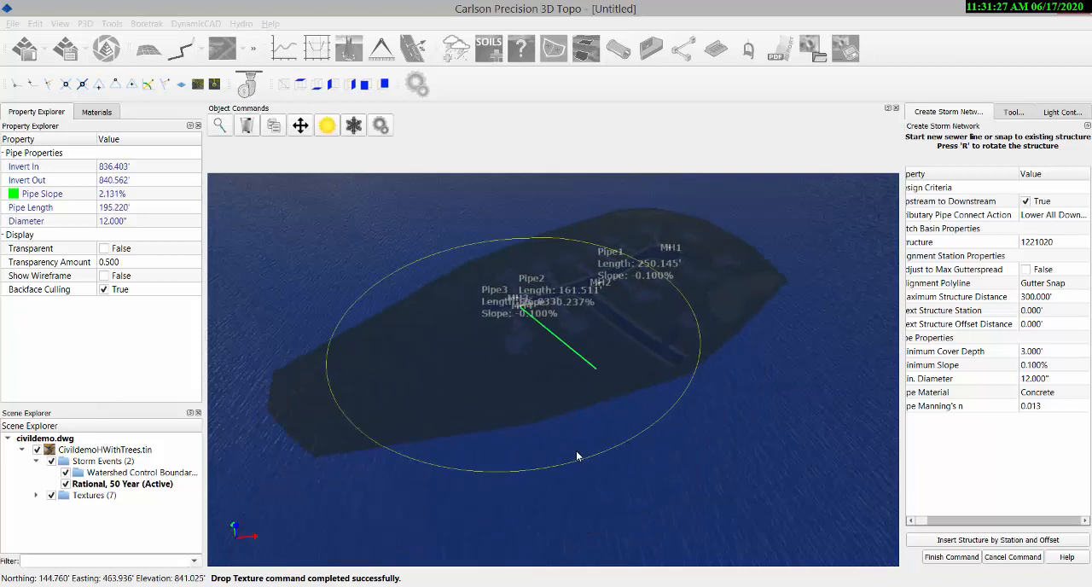
{"action": "left_click", "coordinate": [434, 432]}
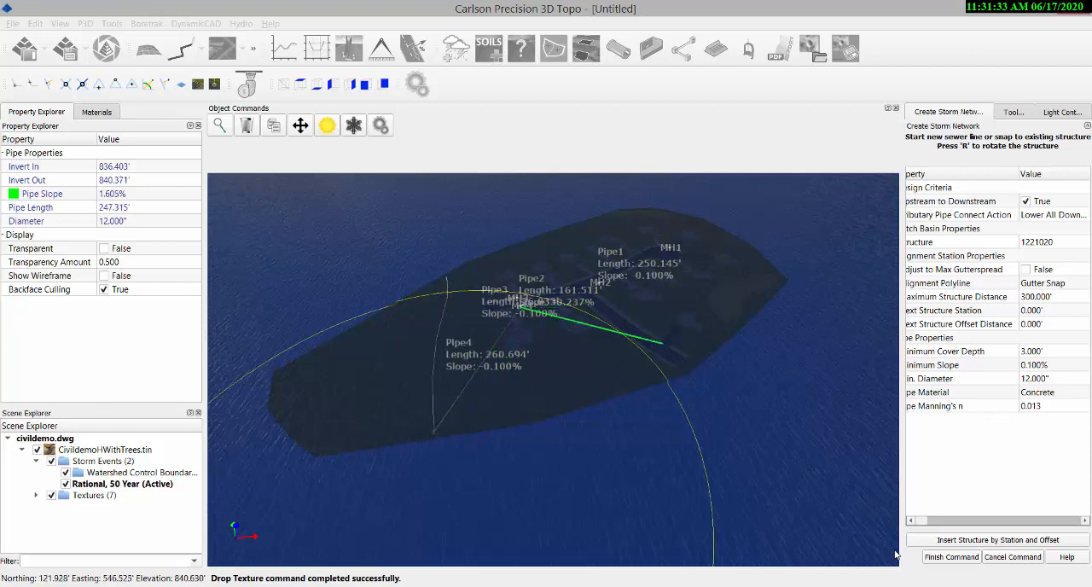
{"action": "left_click", "coordinate": [952, 557]}
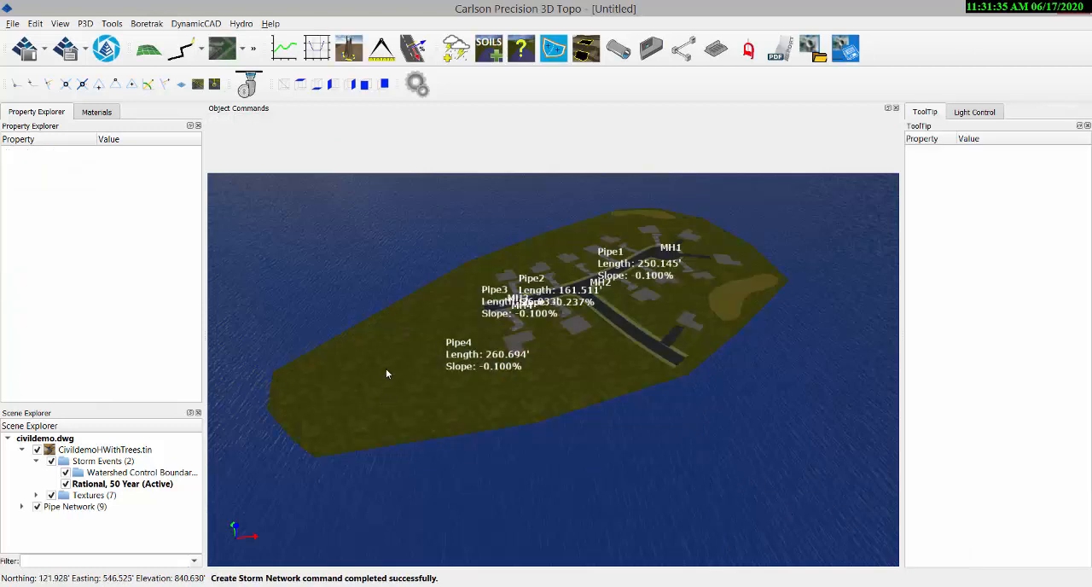
Examine the manhole and pipe labels of the storm network along the road up close.
{"action": "scroll", "coordinate": [587, 290], "scroll_direction": "up", "scroll_amount": 1}
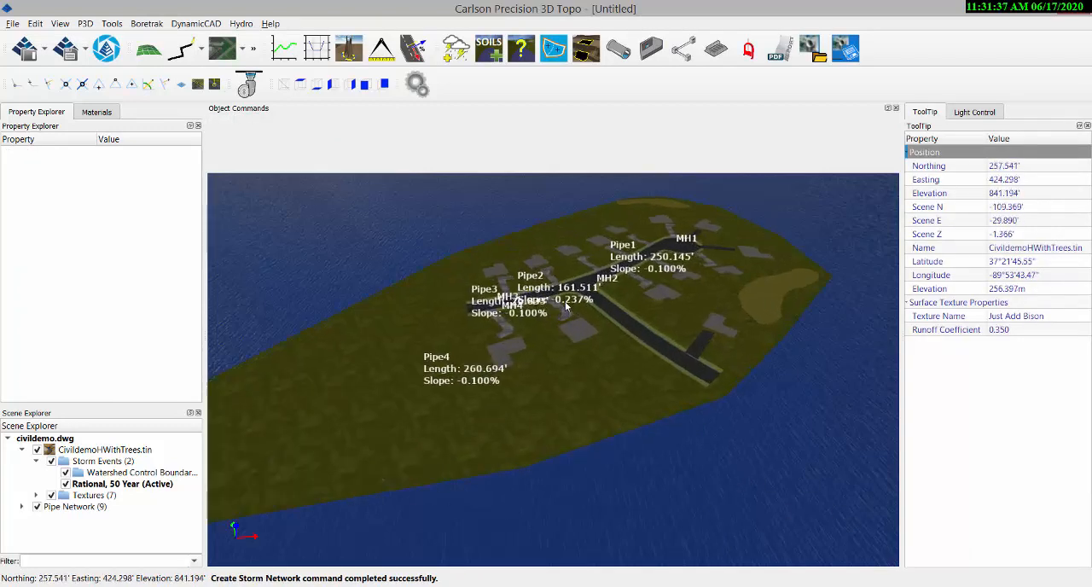
{"action": "scroll", "coordinate": [565, 286], "scroll_direction": "up", "scroll_amount": 1}
{"action": "scroll", "coordinate": [563, 292], "scroll_direction": "up", "scroll_amount": 1}
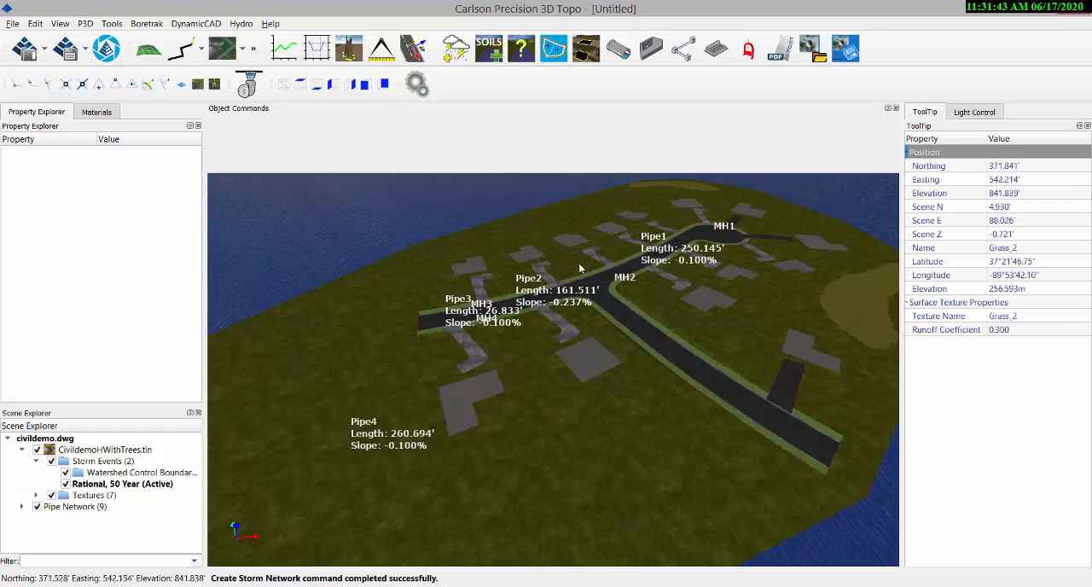
{"action": "mouse_move", "coordinate": [478, 310]}
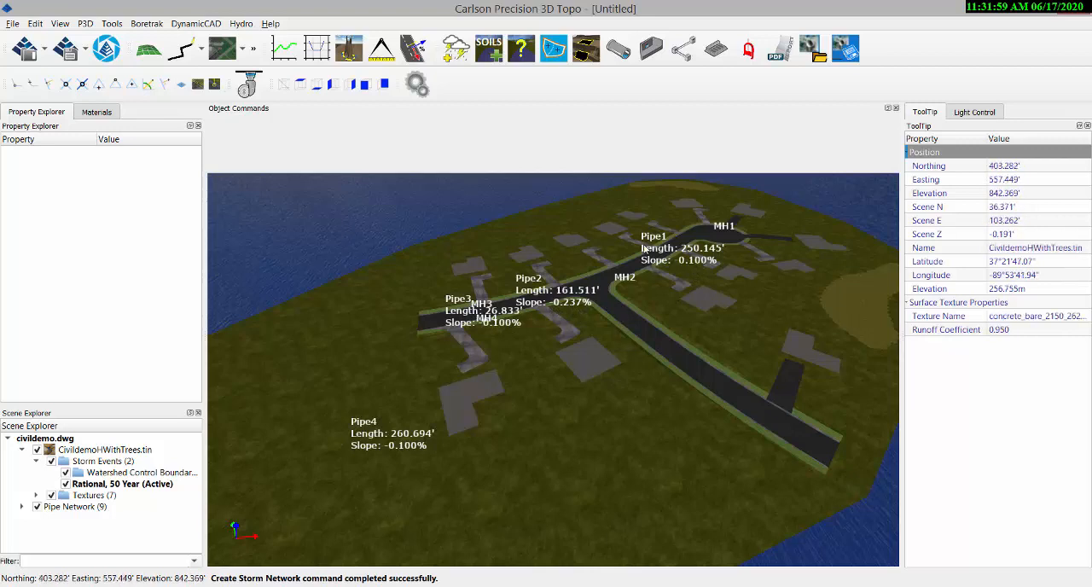
{"action": "scroll", "coordinate": [644, 254], "scroll_direction": "down", "scroll_amount": 1}
{"action": "scroll", "coordinate": [644, 252], "scroll_direction": "up", "scroll_amount": 1}
{"action": "scroll", "coordinate": [683, 312], "scroll_direction": "up", "scroll_amount": 1}
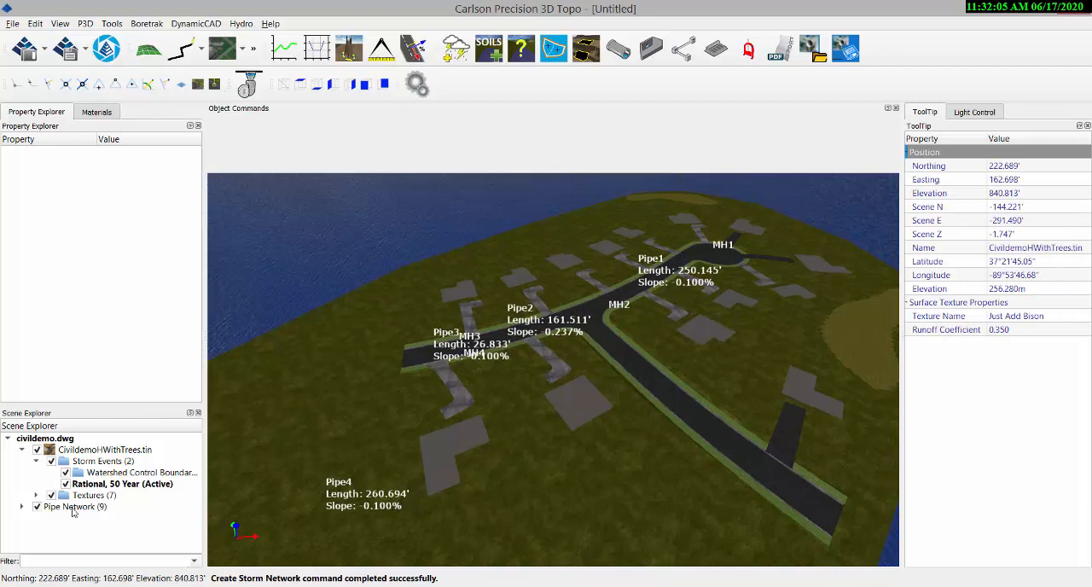
Set the pipe material of Pipe4, between MH4 and the outlet, to PVC.
{"action": "left_click", "coordinate": [21, 507]}
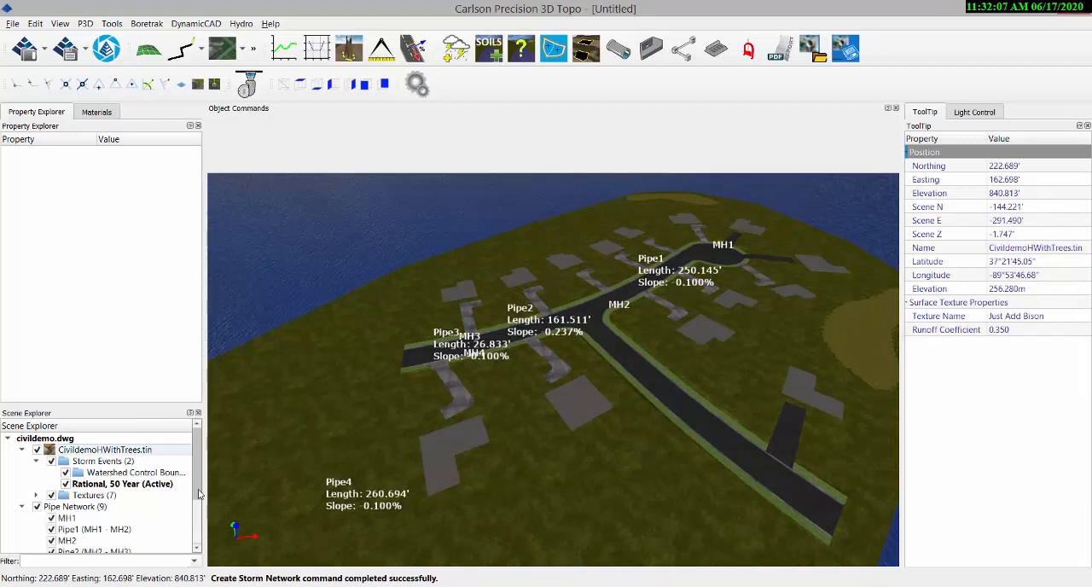
{"action": "left_click_drag", "start_coordinate": [198, 493], "coordinate": [197, 543]}
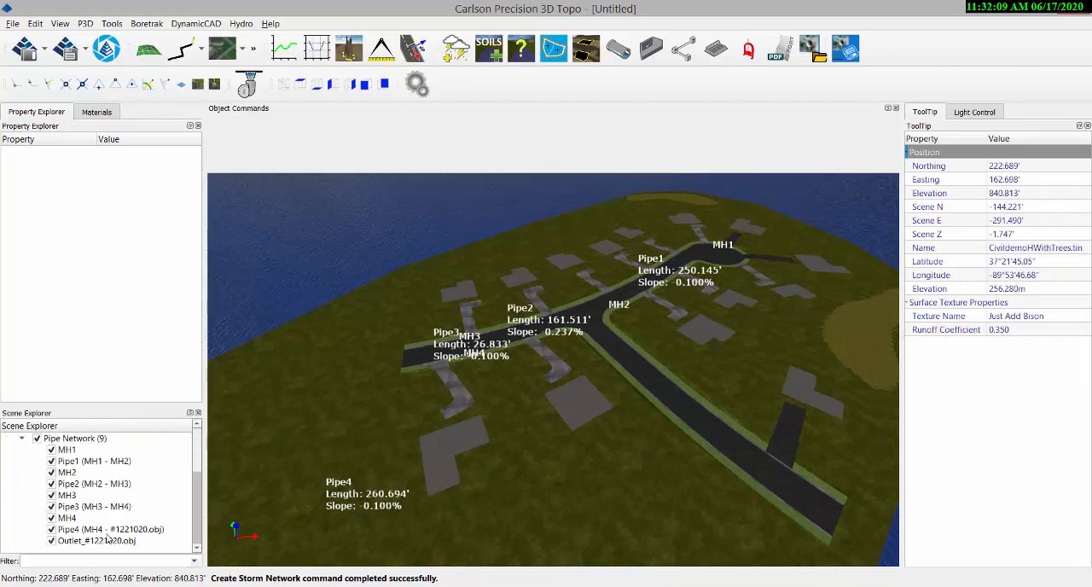
{"action": "left_click", "coordinate": [76, 530]}
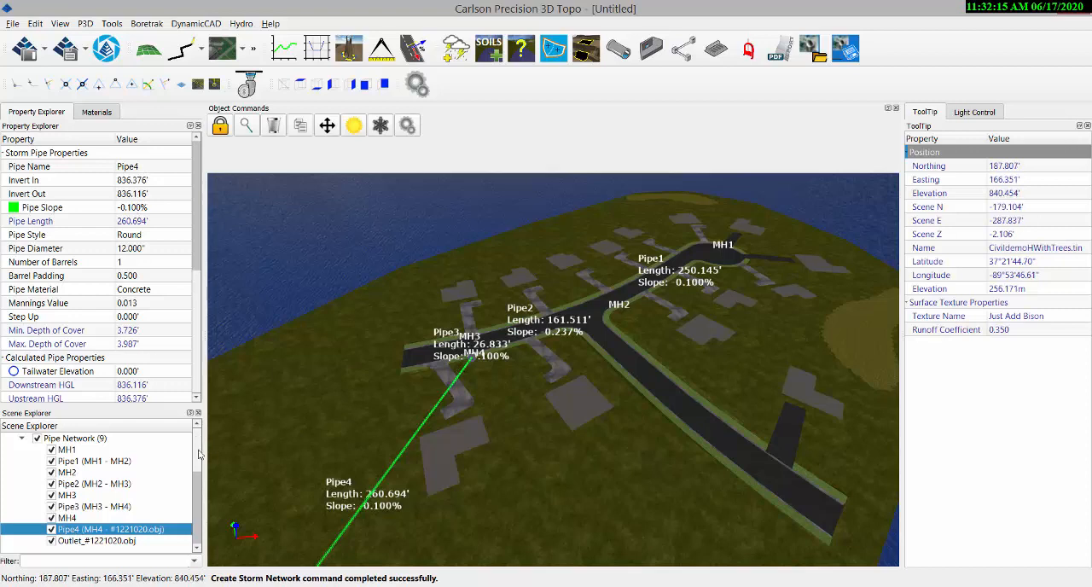
{"action": "left_click", "coordinate": [147, 290]}
{"action": "left_click", "coordinate": [146, 291]}
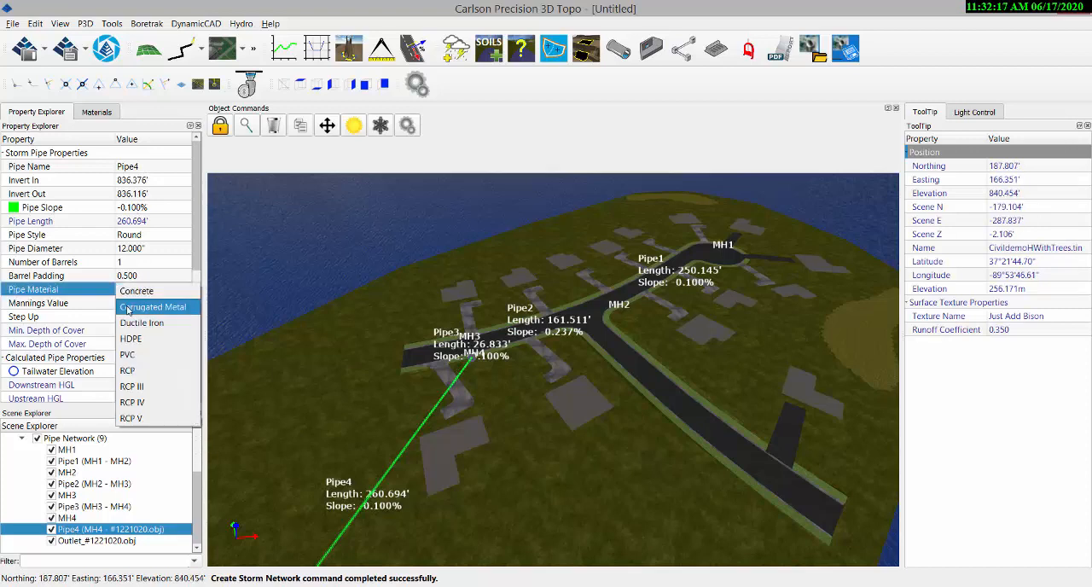
{"action": "left_click", "coordinate": [133, 358]}
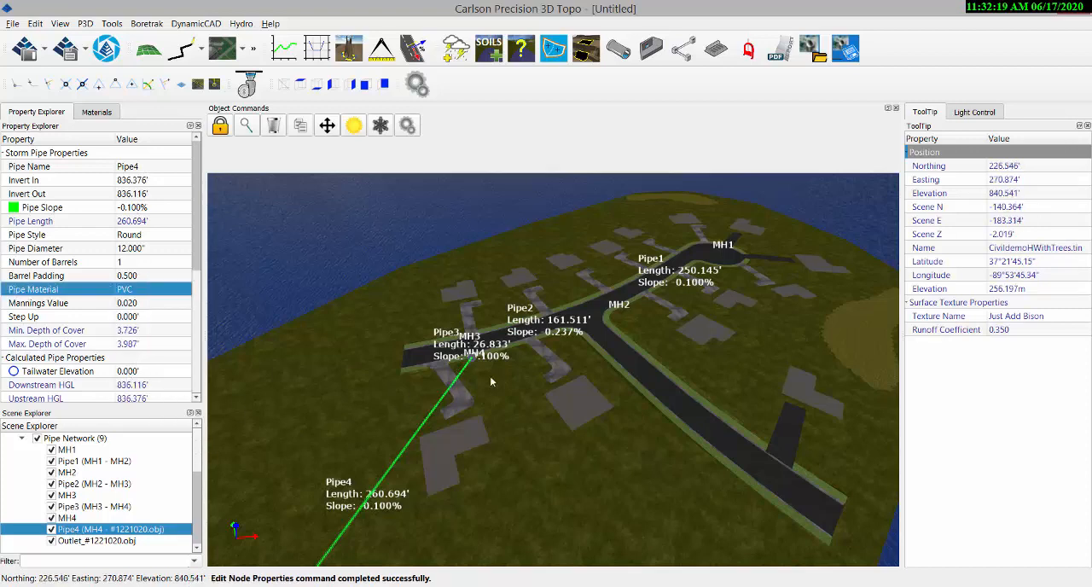
{"action": "scroll", "coordinate": [492, 372], "scroll_direction": "up", "scroll_amount": 1}
{"action": "scroll", "coordinate": [492, 372], "scroll_direction": "up", "scroll_amount": 4}
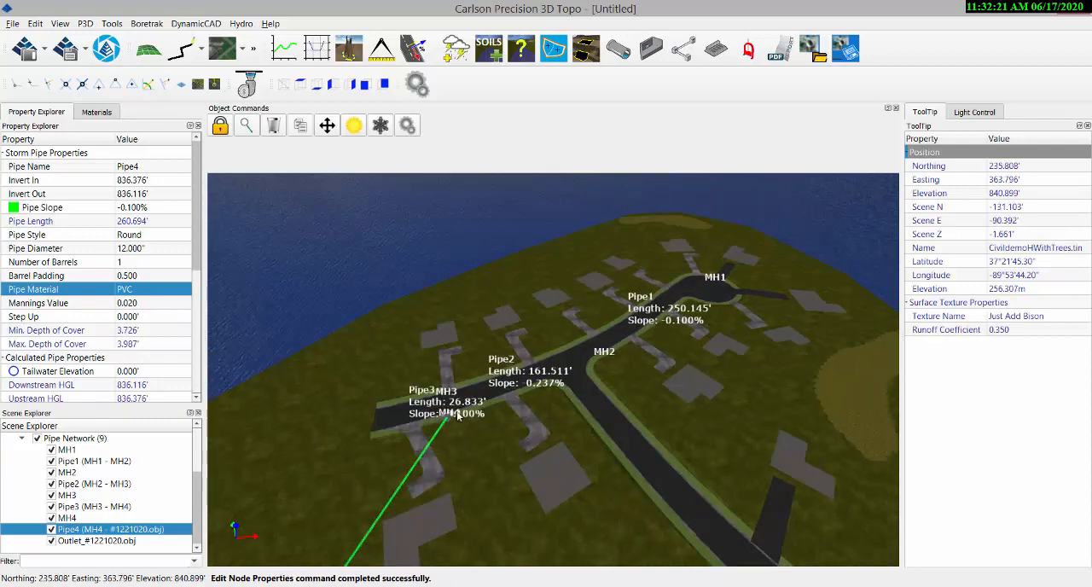
Inspect the pipes around MH3 and MH4 from beneath the surface and view the properties of Pipe2.
{"action": "scroll", "coordinate": [460, 406], "scroll_direction": "up", "scroll_amount": 6}
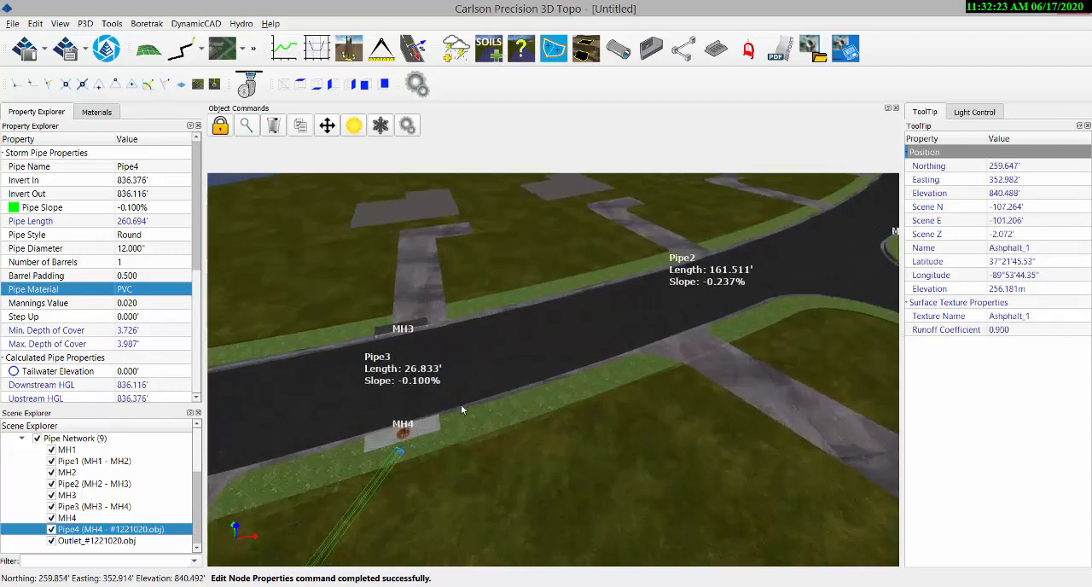
{"action": "middle_click_drag", "start_coordinate": [442, 483], "coordinate": [428, 417]}
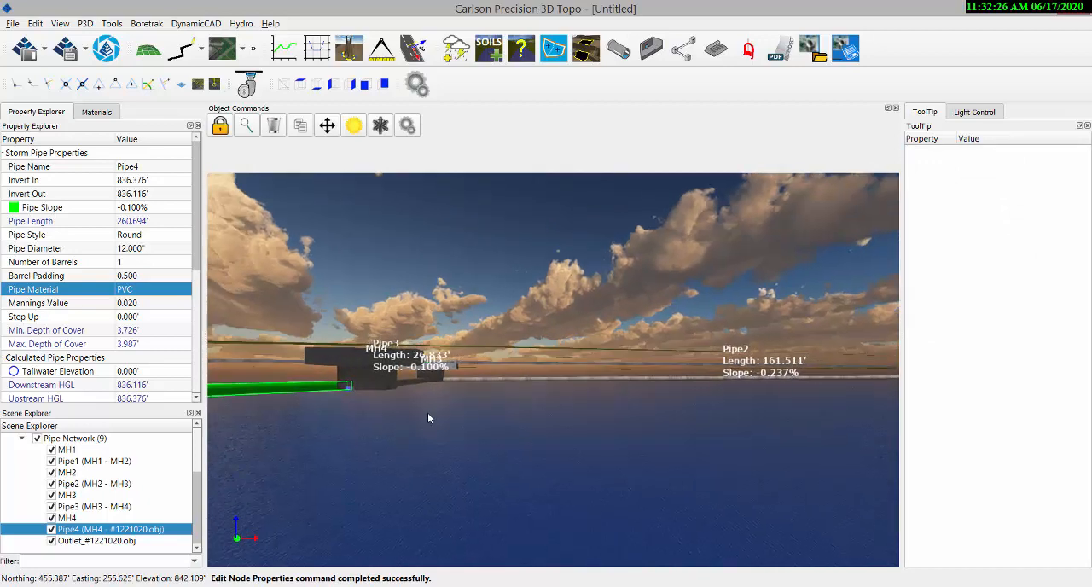
{"action": "left_click", "coordinate": [474, 377]}
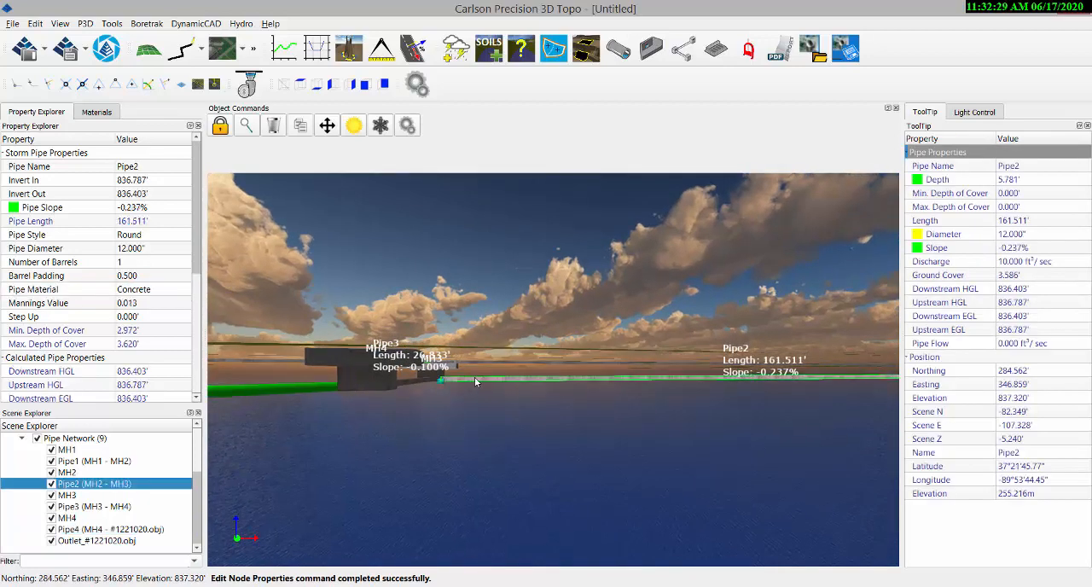
{"action": "middle_click_drag", "start_coordinate": [392, 398], "coordinate": [500, 423]}
{"action": "scroll", "coordinate": [500, 422], "scroll_direction": "down", "scroll_amount": 5}
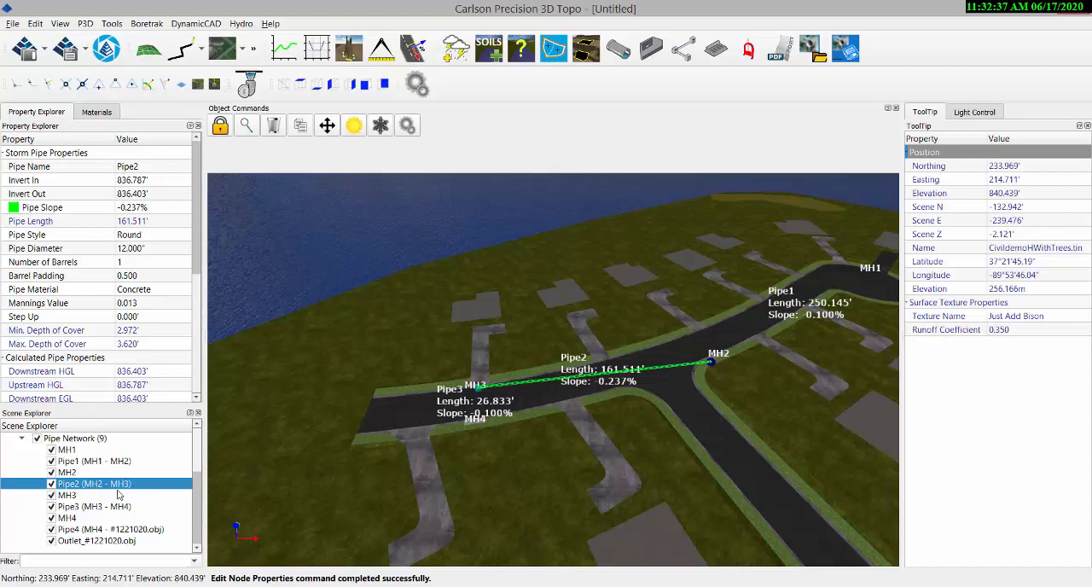
Run the sewer network analysis on the whole Pipe Network.
{"action": "left_click", "coordinate": [78, 440]}
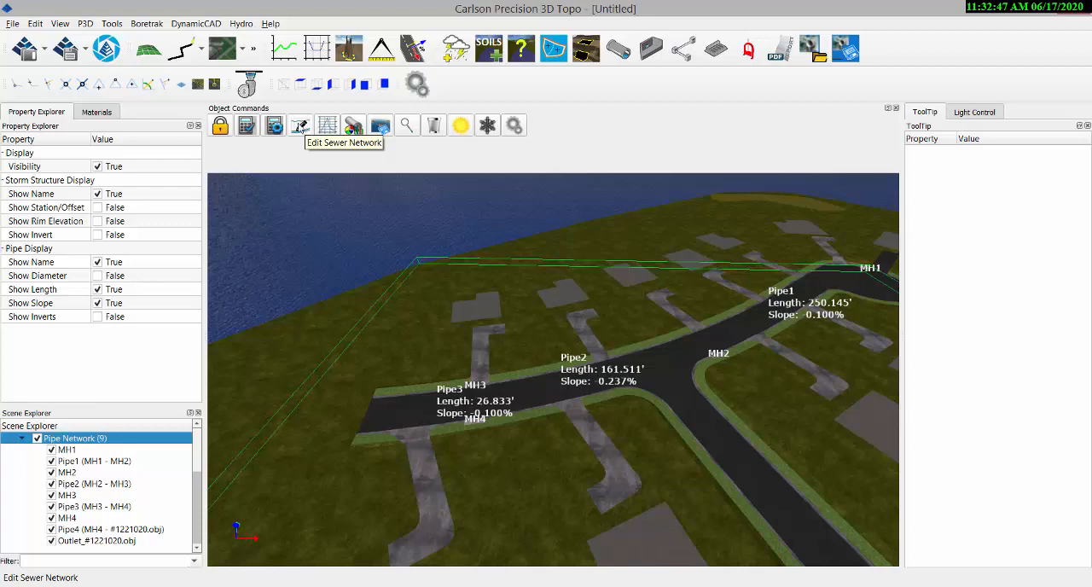
{"action": "left_click", "coordinate": [247, 127]}
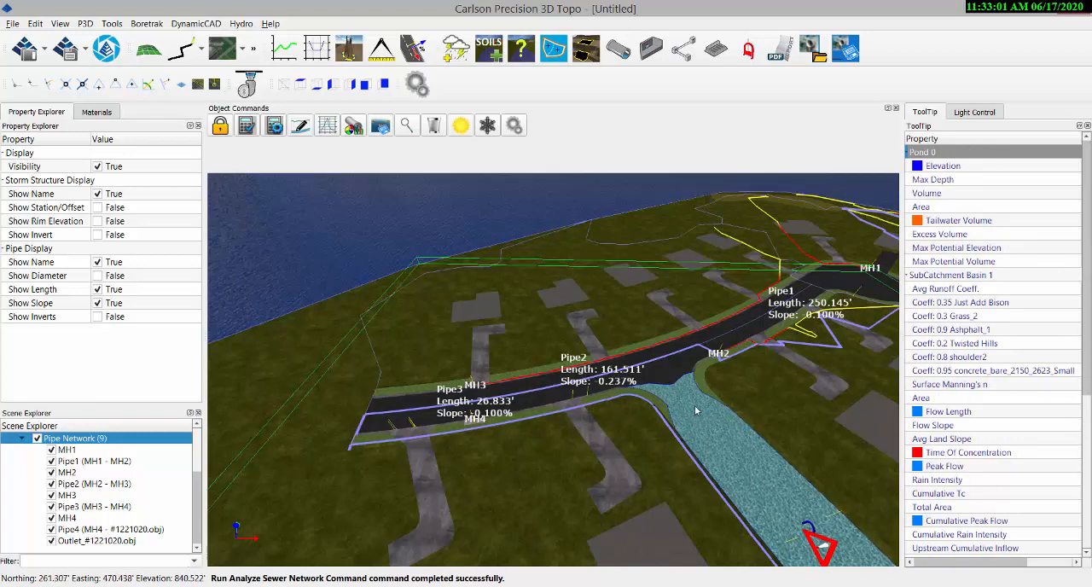
{"action": "middle_click_drag", "start_coordinate": [474, 446], "coordinate": [512, 427]}
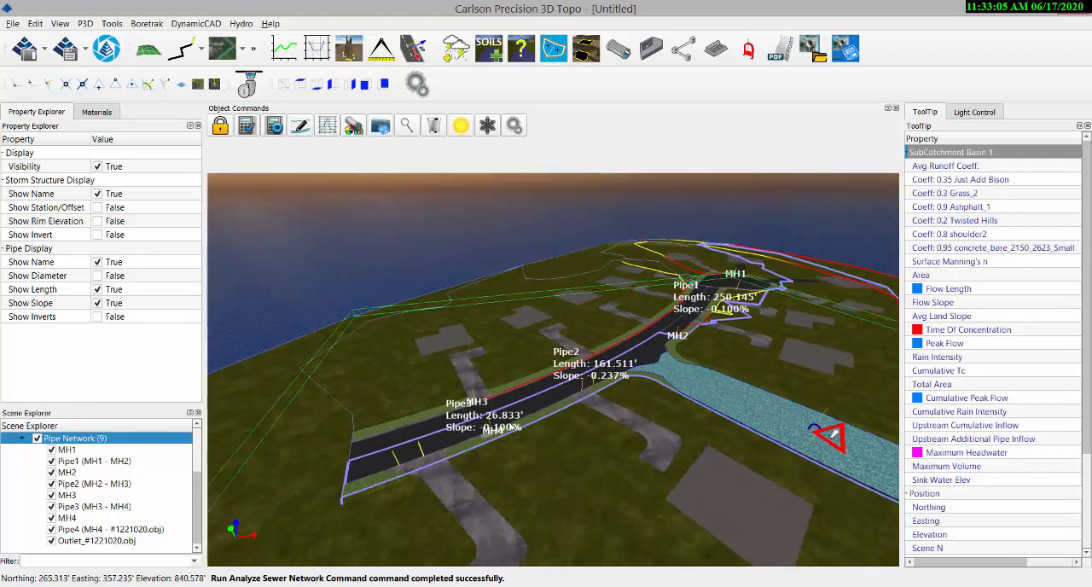
{"action": "left_click", "coordinate": [246, 126]}
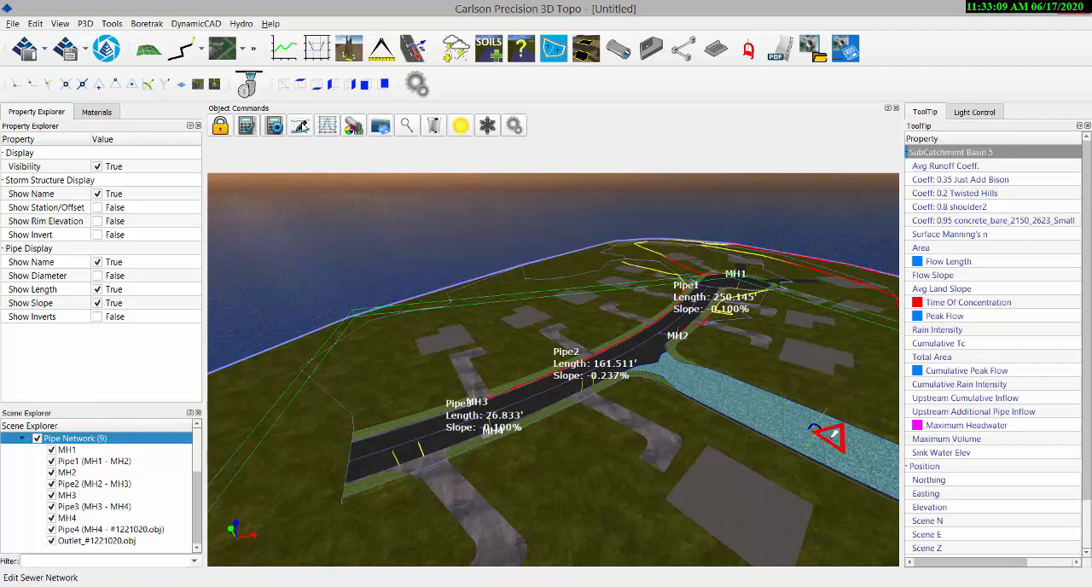
Edit the sewer network and set the pipe size of all four pipes to 18 in.
{"action": "left_click", "coordinate": [303, 128]}
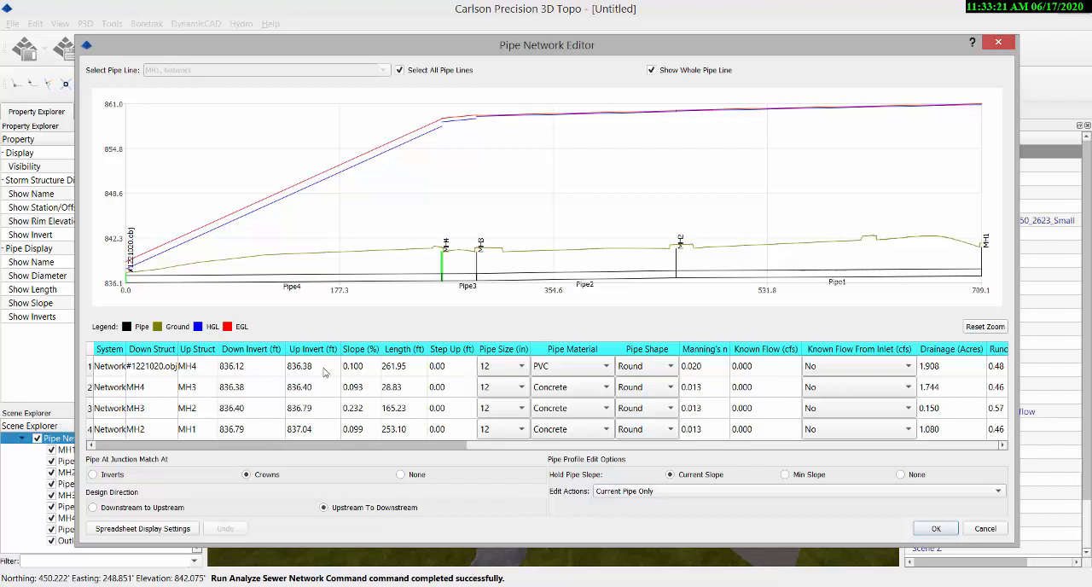
{"action": "left_click", "coordinate": [522, 366]}
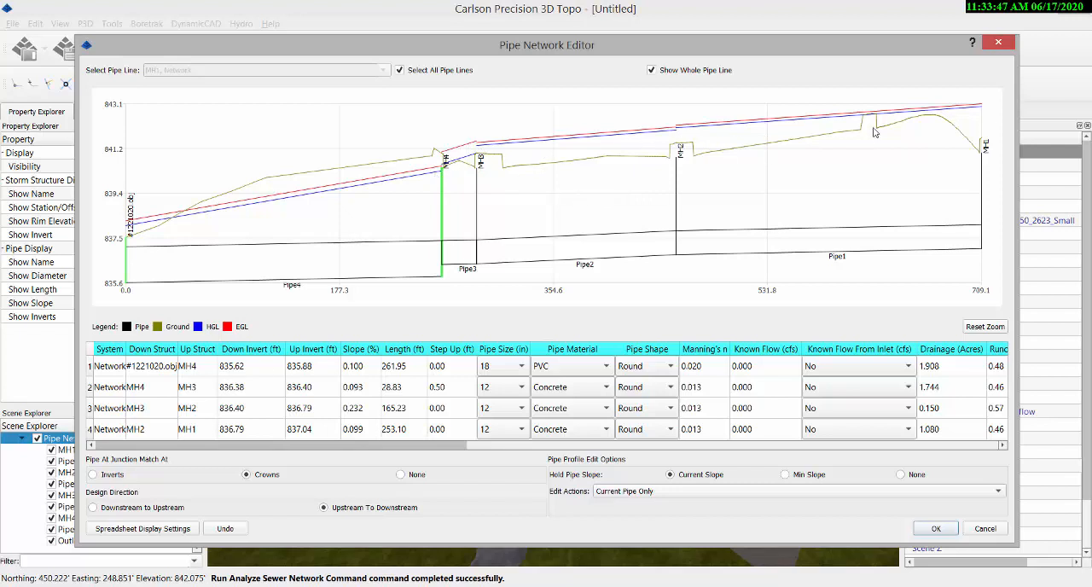
{"action": "left_click", "coordinate": [522, 389]}
{"action": "left_click", "coordinate": [491, 385]}
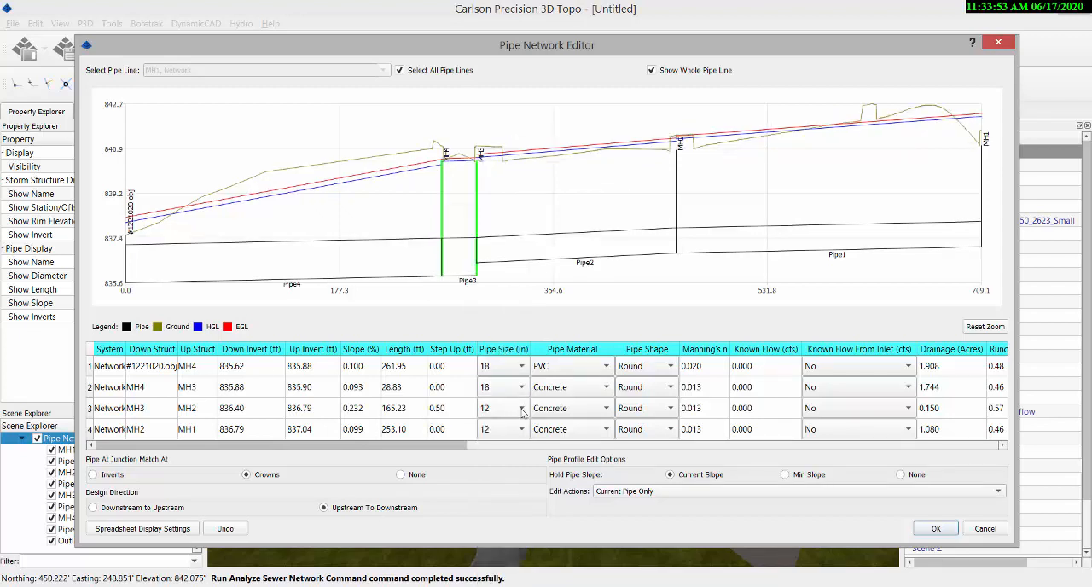
{"action": "left_click", "coordinate": [523, 411]}
{"action": "left_click", "coordinate": [491, 386]}
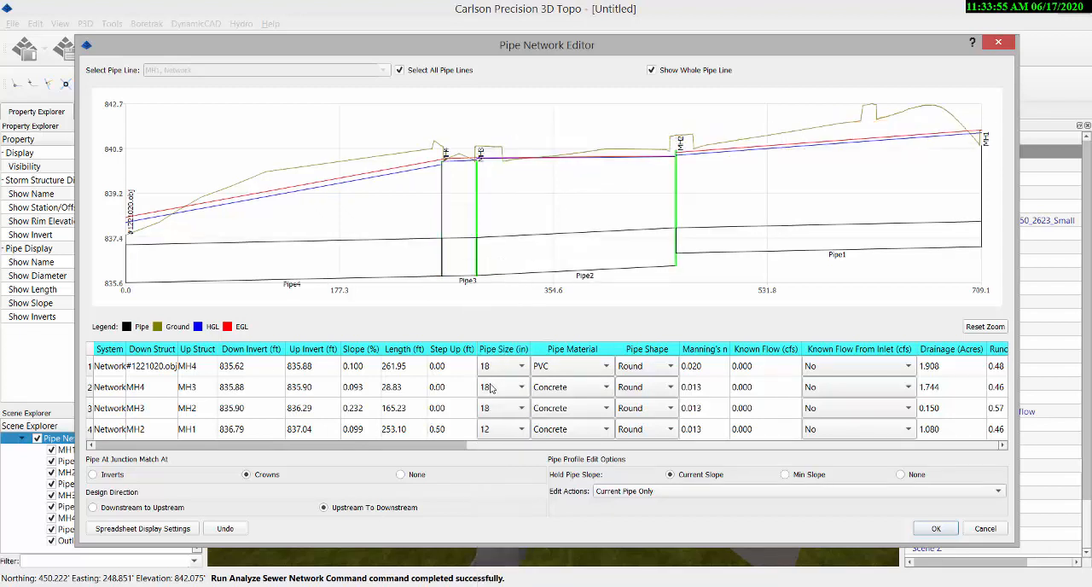
{"action": "left_click", "coordinate": [523, 430]}
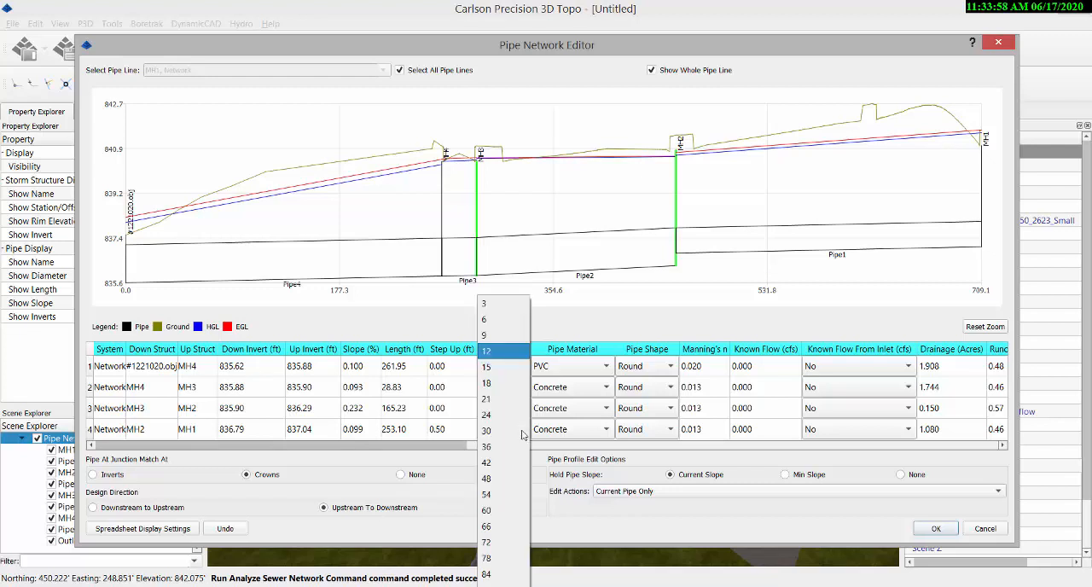
{"action": "left_click", "coordinate": [487, 386]}
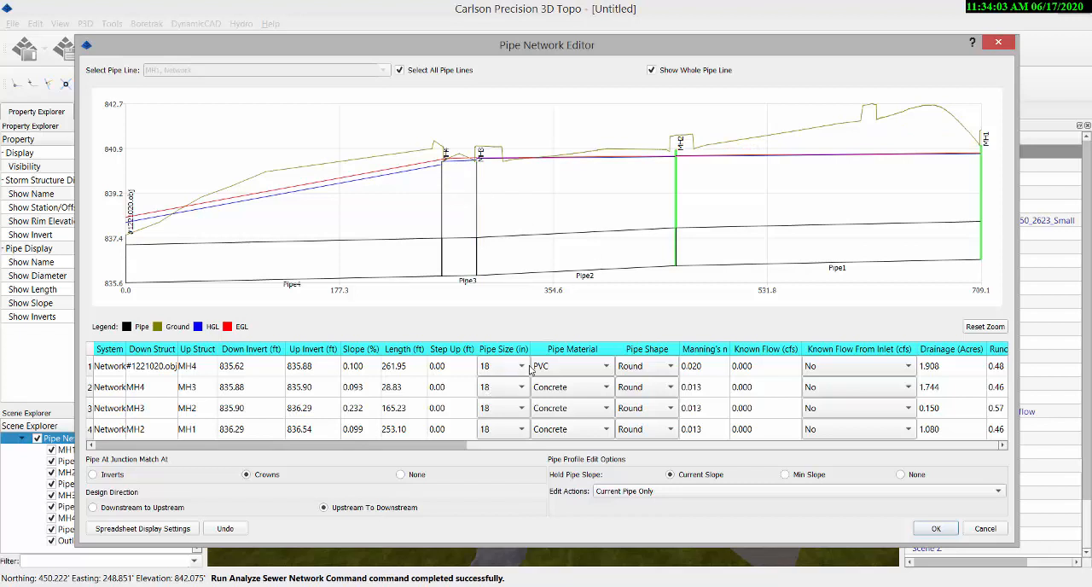
Set the pipe size of Pipe4, from MH4 to the outlet, to 24 in and accept the network edits.
{"action": "left_click", "coordinate": [522, 366]}
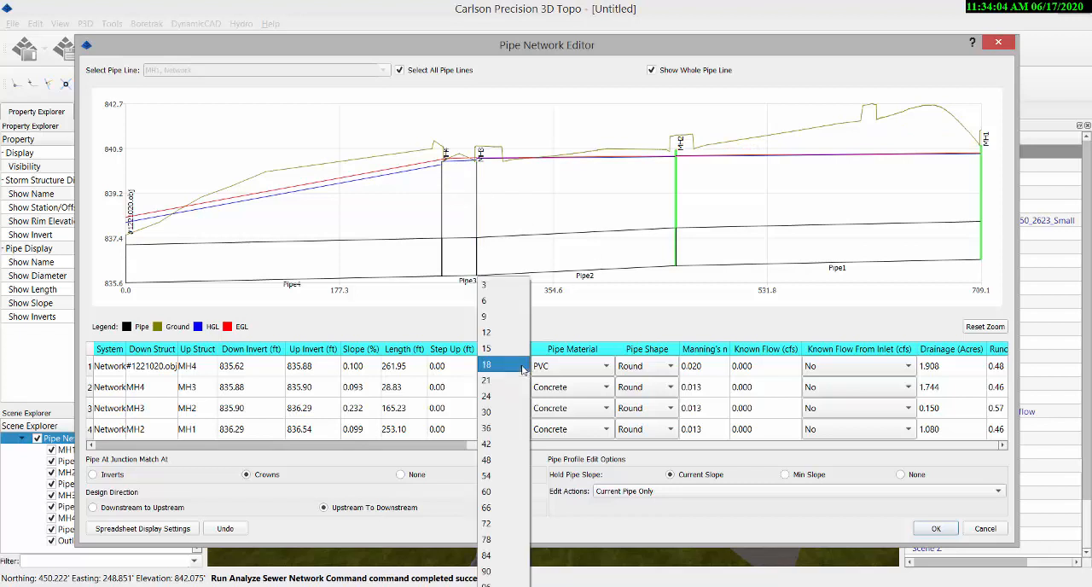
{"action": "left_click", "coordinate": [487, 397]}
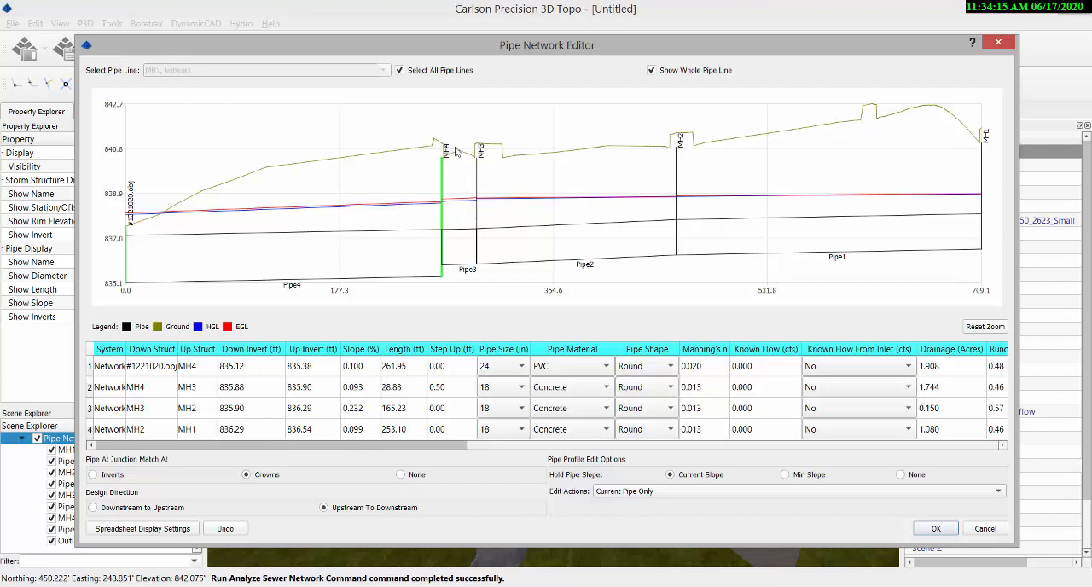
{"action": "left_click", "coordinate": [936, 529]}
Examine the connections of Pipe3 and Pipe4 at MH4 up close from beneath the surface.
{"action": "scroll", "coordinate": [488, 440], "scroll_direction": "up", "scroll_amount": 3}
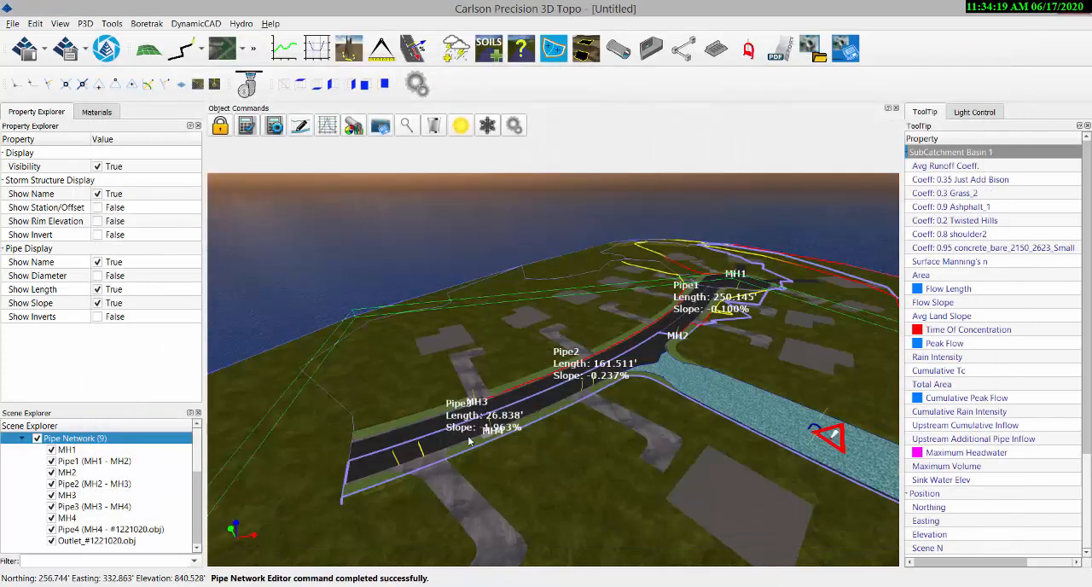
{"action": "scroll", "coordinate": [495, 437], "scroll_direction": "up", "scroll_amount": 5}
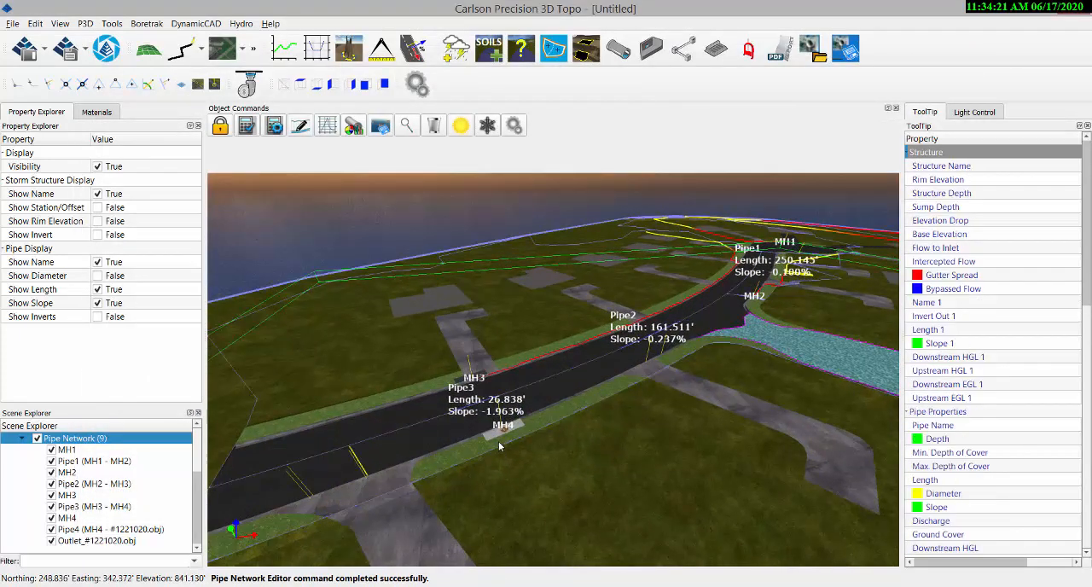
{"action": "scroll", "coordinate": [509, 428], "scroll_direction": "up", "scroll_amount": 1}
{"action": "middle_click_drag", "start_coordinate": [542, 492], "coordinate": [605, 450]}
{"action": "scroll", "coordinate": [538, 457], "scroll_direction": "up", "scroll_amount": 5}
{"action": "mouse_move", "coordinate": [508, 413]}
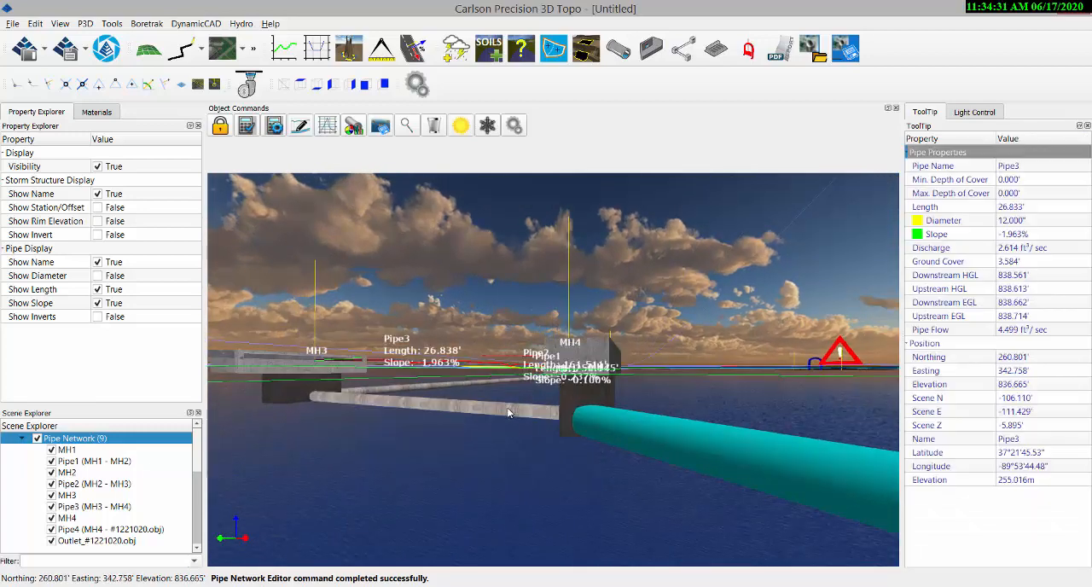
{"action": "middle_click_drag", "start_coordinate": [517, 456], "coordinate": [587, 449]}
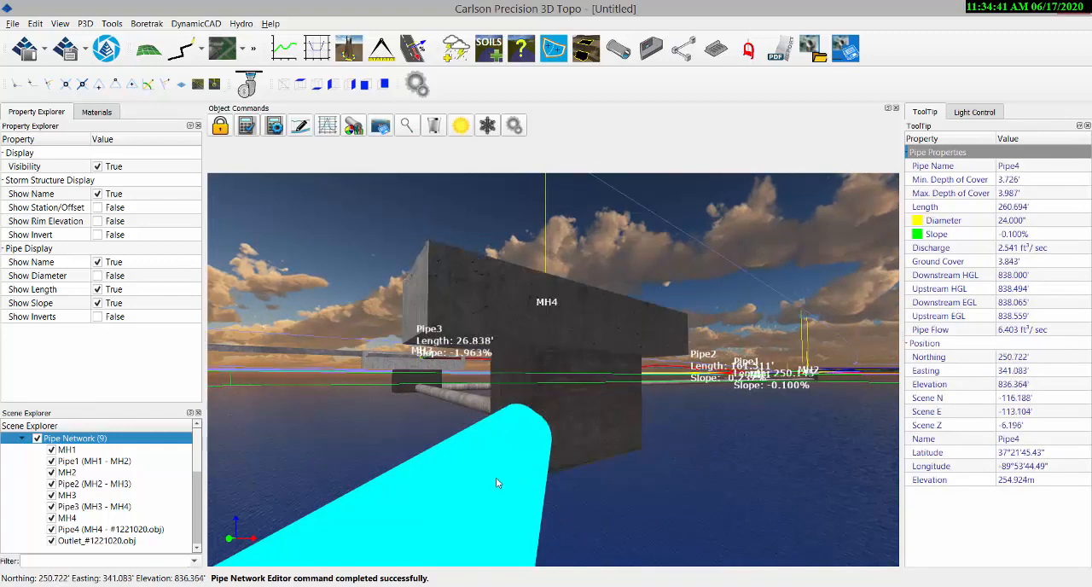
Move the upstream end of Pipe4 to the snap point farther right on MH4's outer face, then reselect the Pipe Network.
{"action": "left_click", "coordinate": [496, 482]}
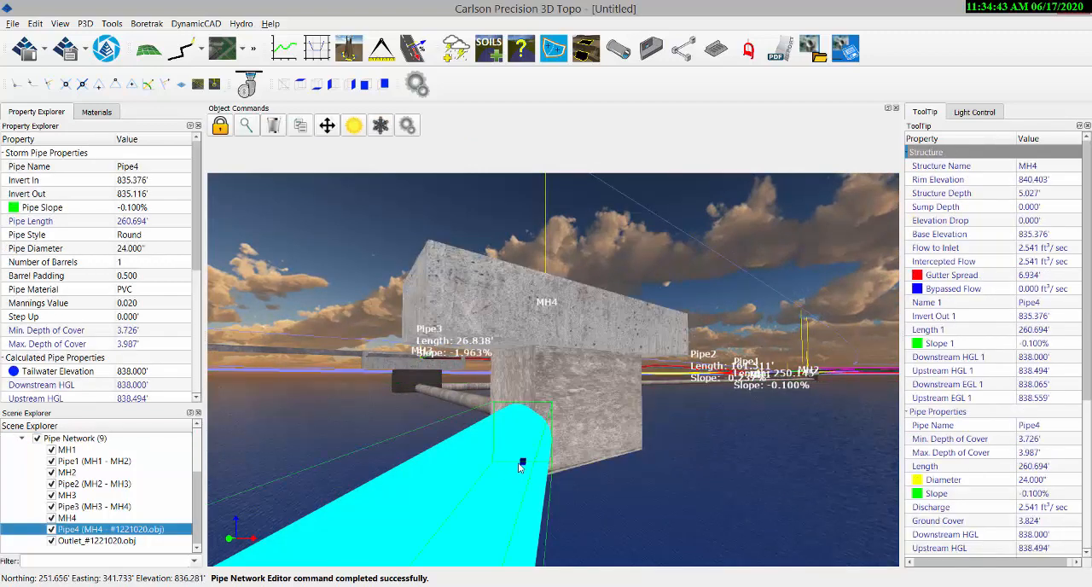
{"action": "left_click", "coordinate": [523, 463]}
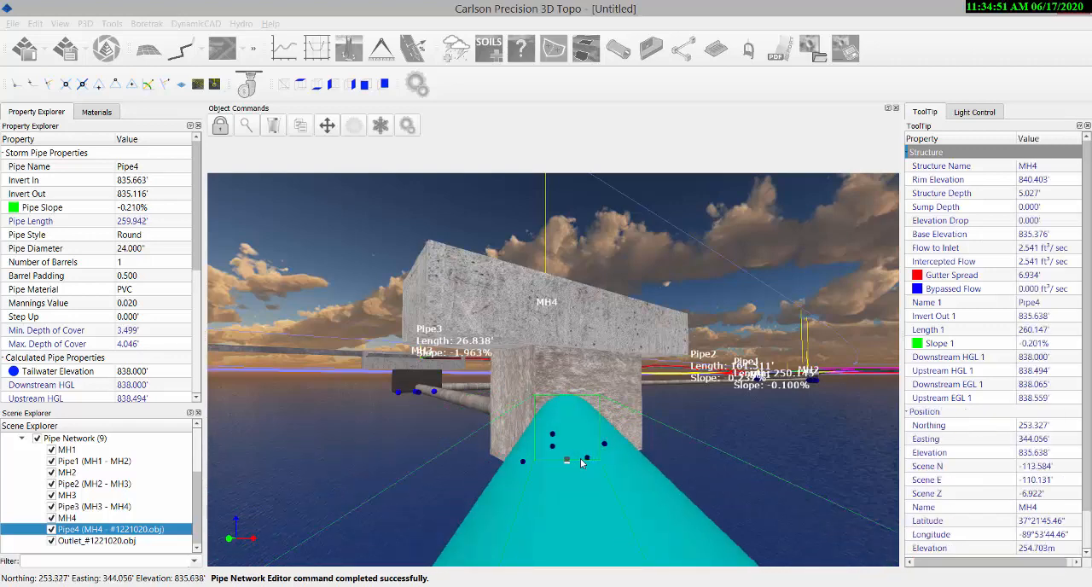
{"action": "left_click", "coordinate": [585, 460]}
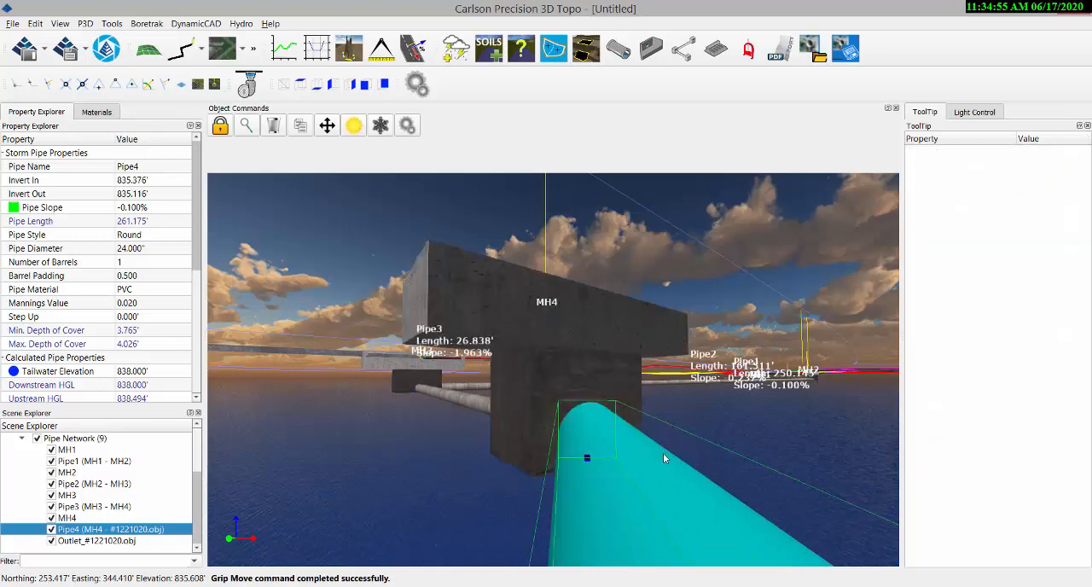
{"action": "middle_click_drag", "start_coordinate": [405, 422], "coordinate": [413, 438]}
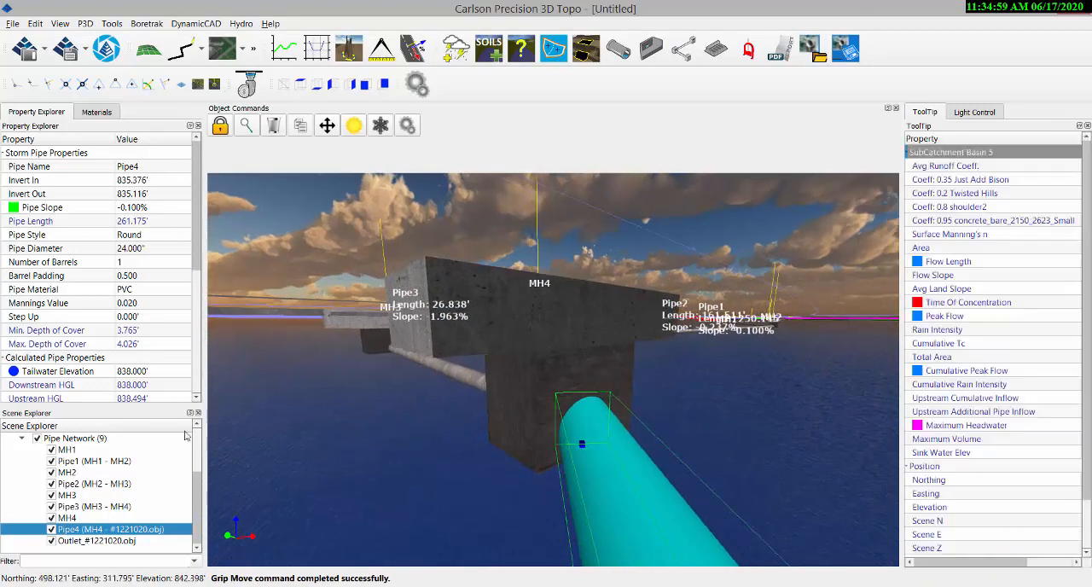
{"action": "left_click", "coordinate": [68, 439]}
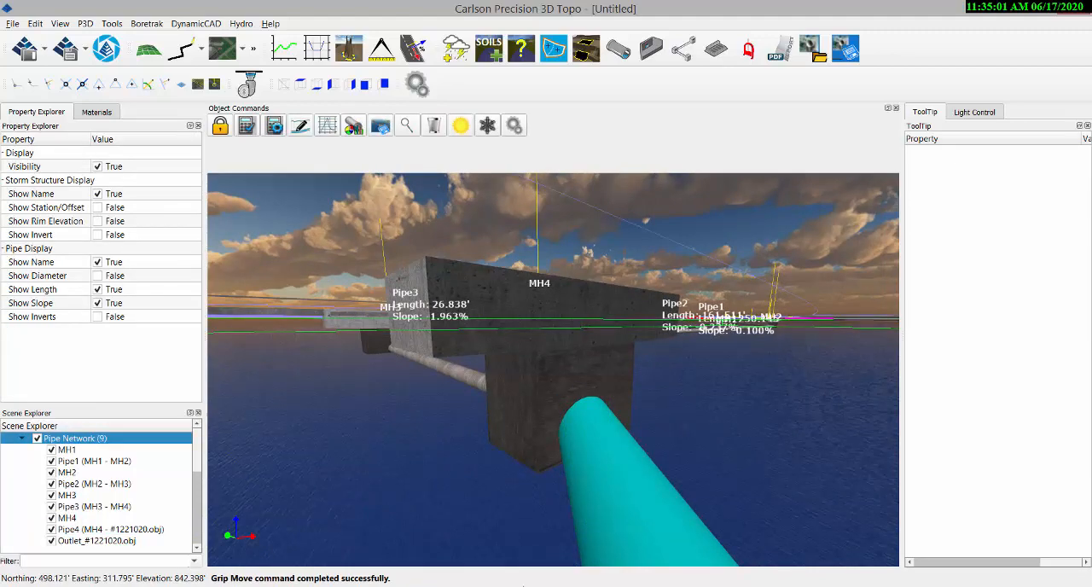
Switch to Carlson Civil and examine the storm sewer pipe labels in the model space plan of civildemo.dwg.
{"action": "key", "text": "alt+Tab"}
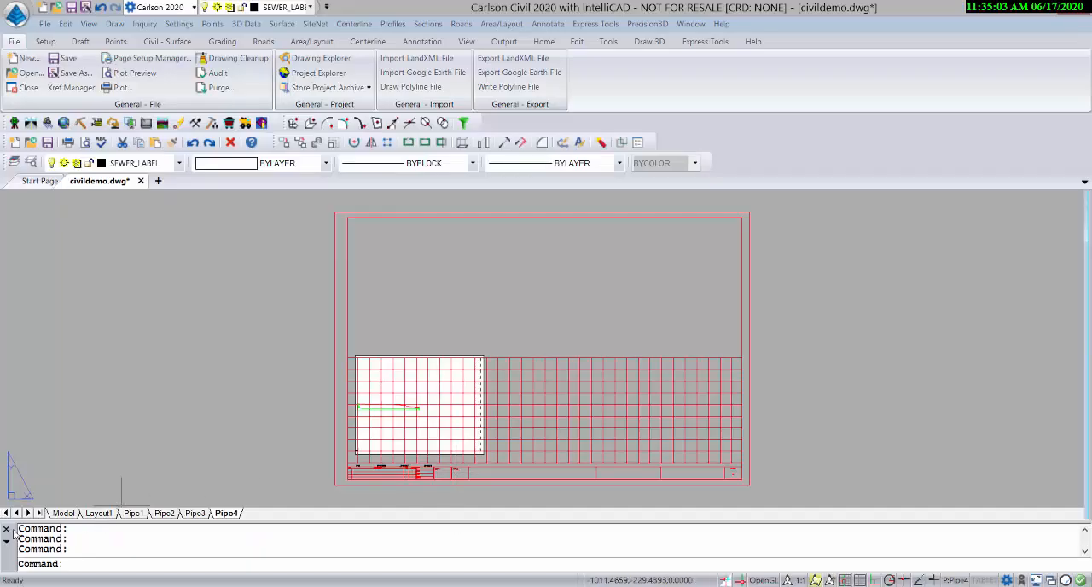
{"action": "left_click", "coordinate": [63, 513]}
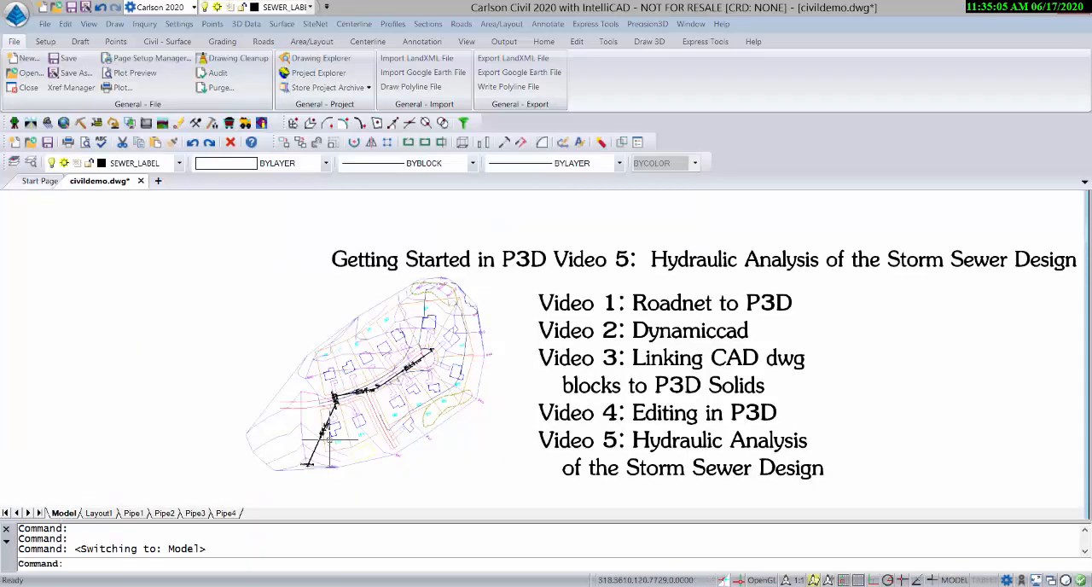
{"action": "scroll", "coordinate": [335, 428], "scroll_direction": "up", "scroll_amount": 3}
{"action": "scroll", "coordinate": [335, 423], "scroll_direction": "up", "scroll_amount": 3}
{"action": "scroll", "coordinate": [336, 407], "scroll_direction": "up", "scroll_amount": 2}
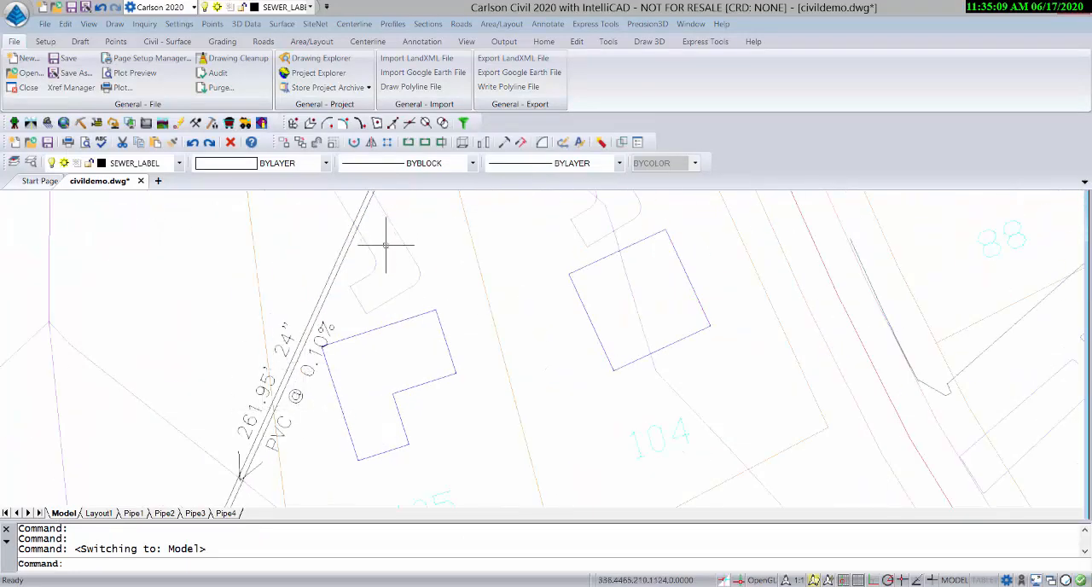
{"action": "scroll", "coordinate": [299, 316], "scroll_direction": "down", "scroll_amount": 3}
{"action": "scroll", "coordinate": [321, 352], "scroll_direction": "up", "scroll_amount": 3}
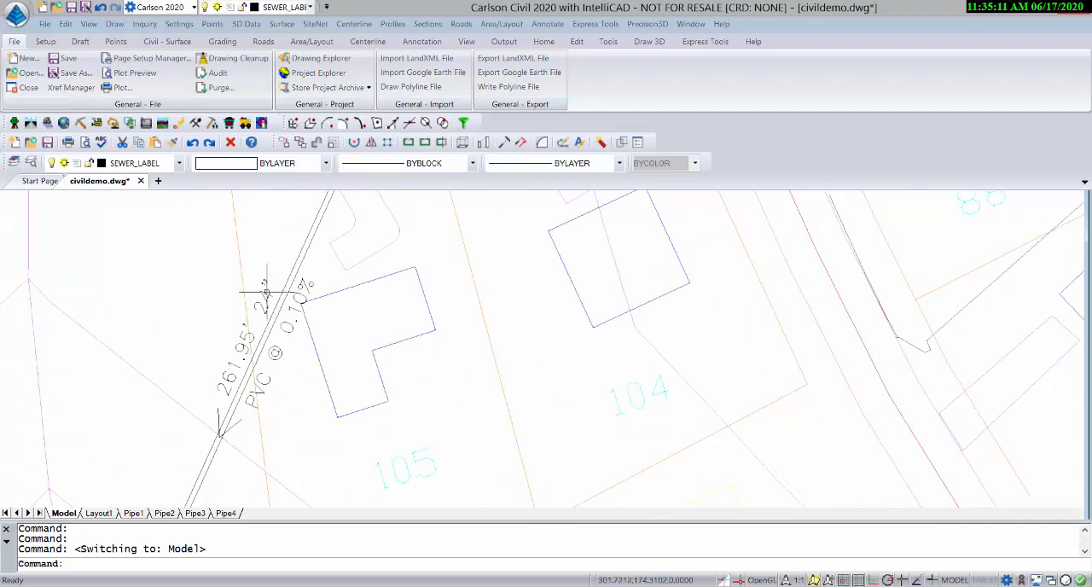
{"action": "middle_click_drag", "start_coordinate": [319, 330], "coordinate": [325, 402]}
{"action": "scroll", "coordinate": [307, 418], "scroll_direction": "down", "scroll_amount": 3}
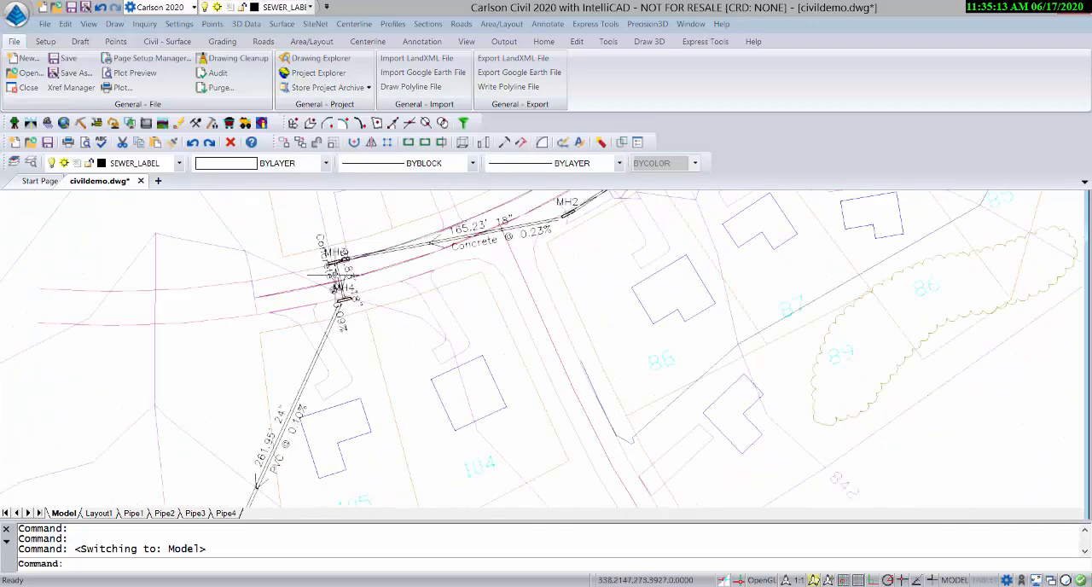
{"action": "scroll", "coordinate": [488, 296], "scroll_direction": "down", "scroll_amount": 3}
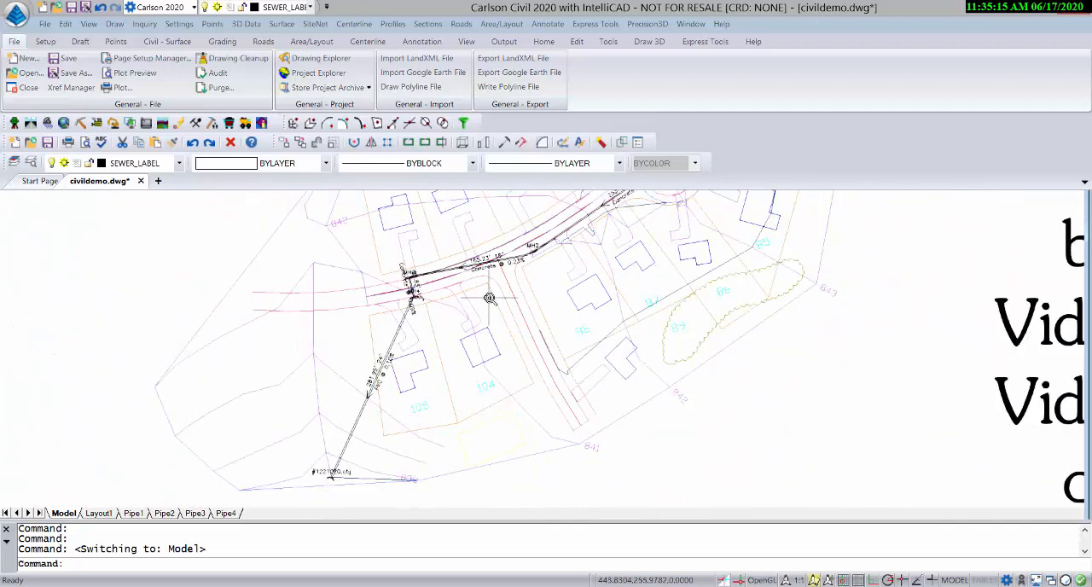
{"action": "scroll", "coordinate": [489, 297], "scroll_direction": "down", "scroll_amount": 5}
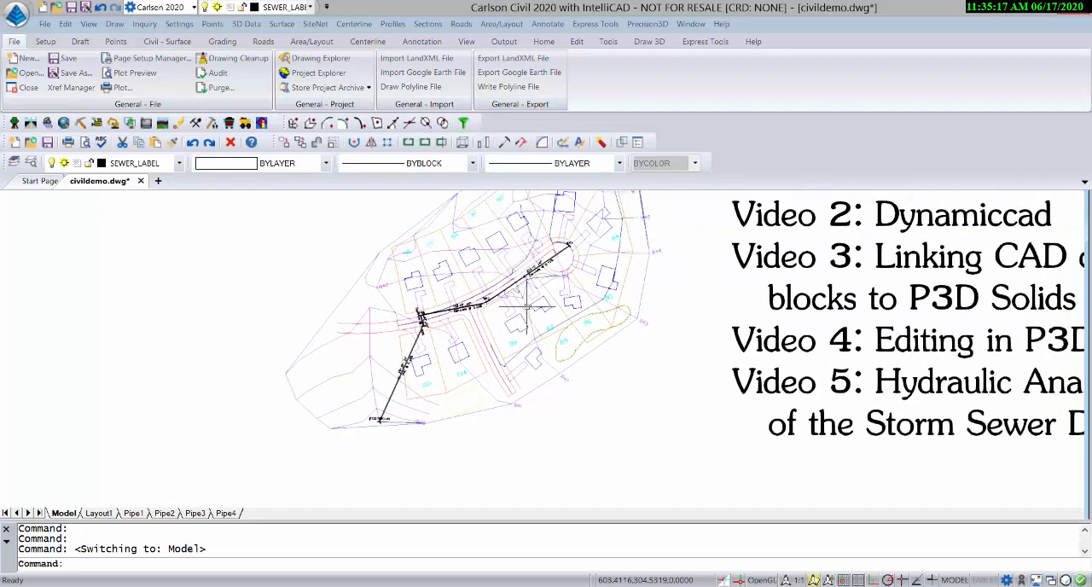
{"action": "middle_click_drag", "start_coordinate": [558, 321], "coordinate": [330, 320]}
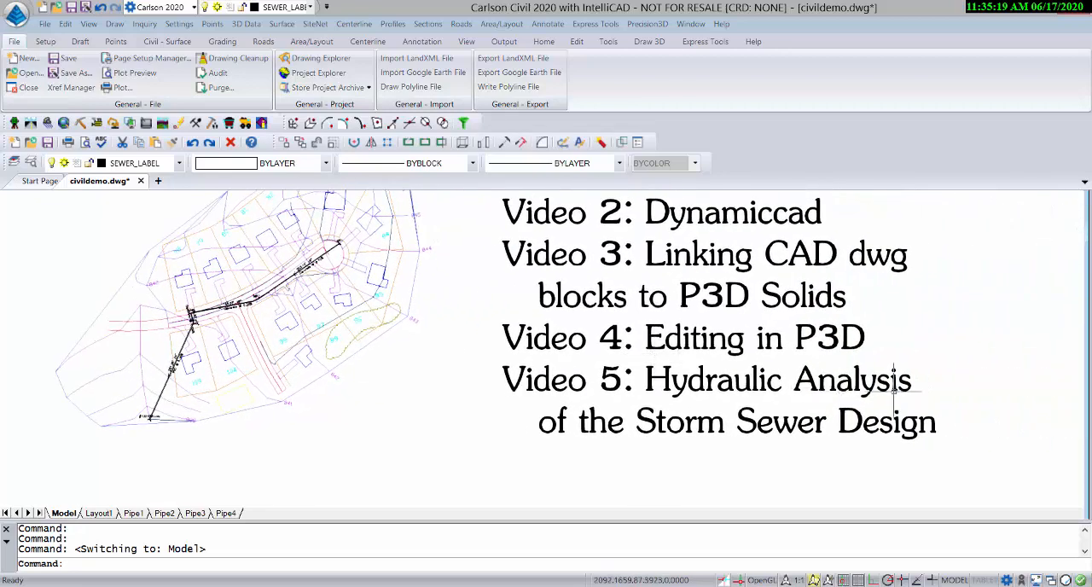